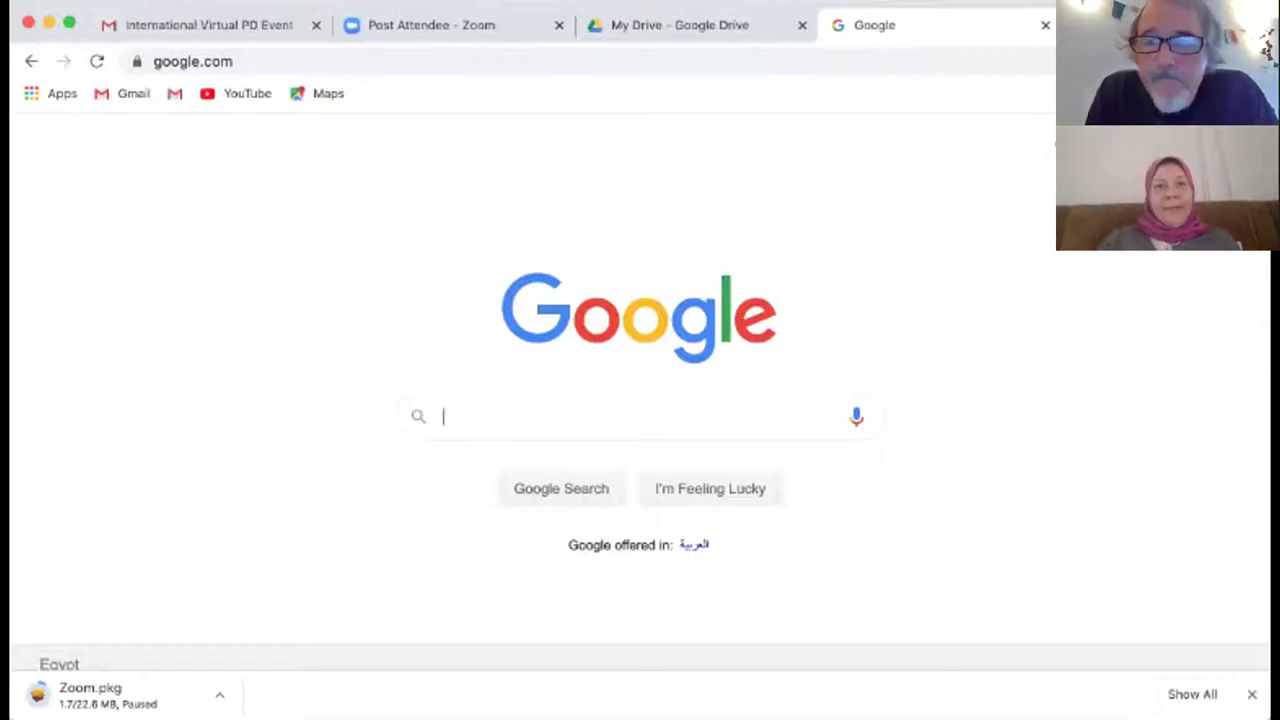
Open the Time Zone Converter page on timeanddate.com in the current browser tab.
{"action": "left_click", "coordinate": [192, 61]}
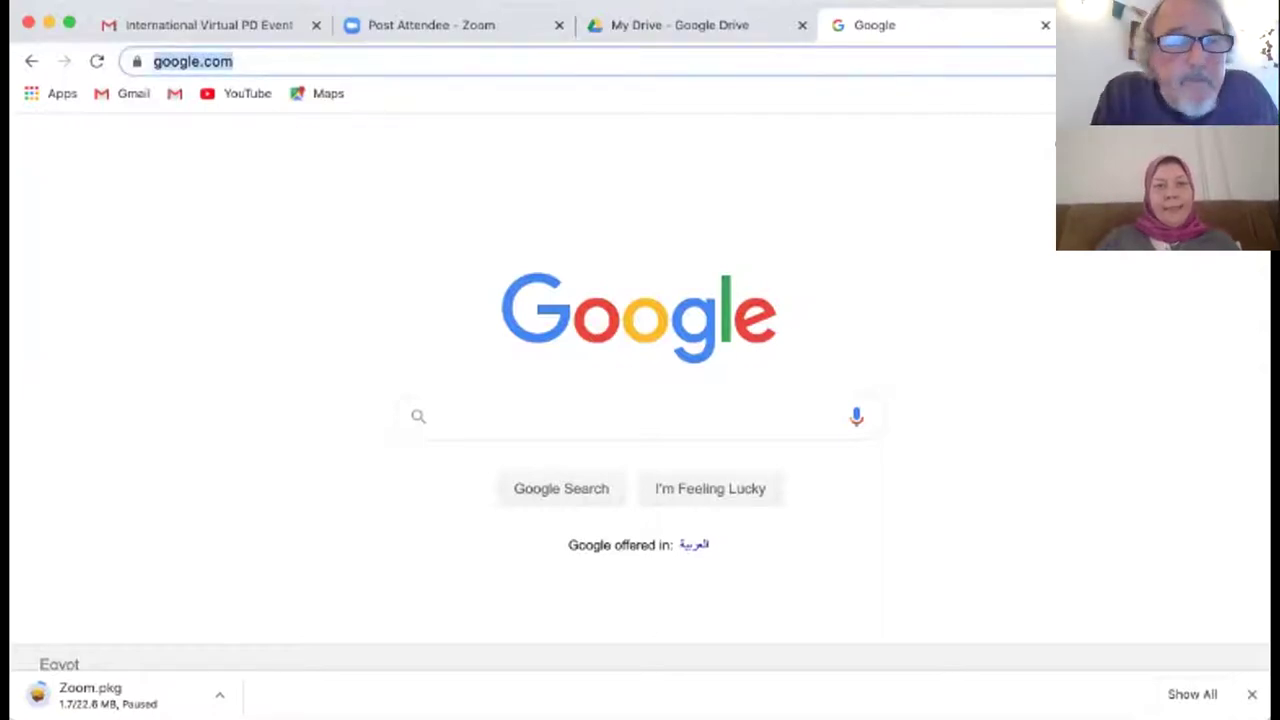
{"action": "type", "text": "time"}
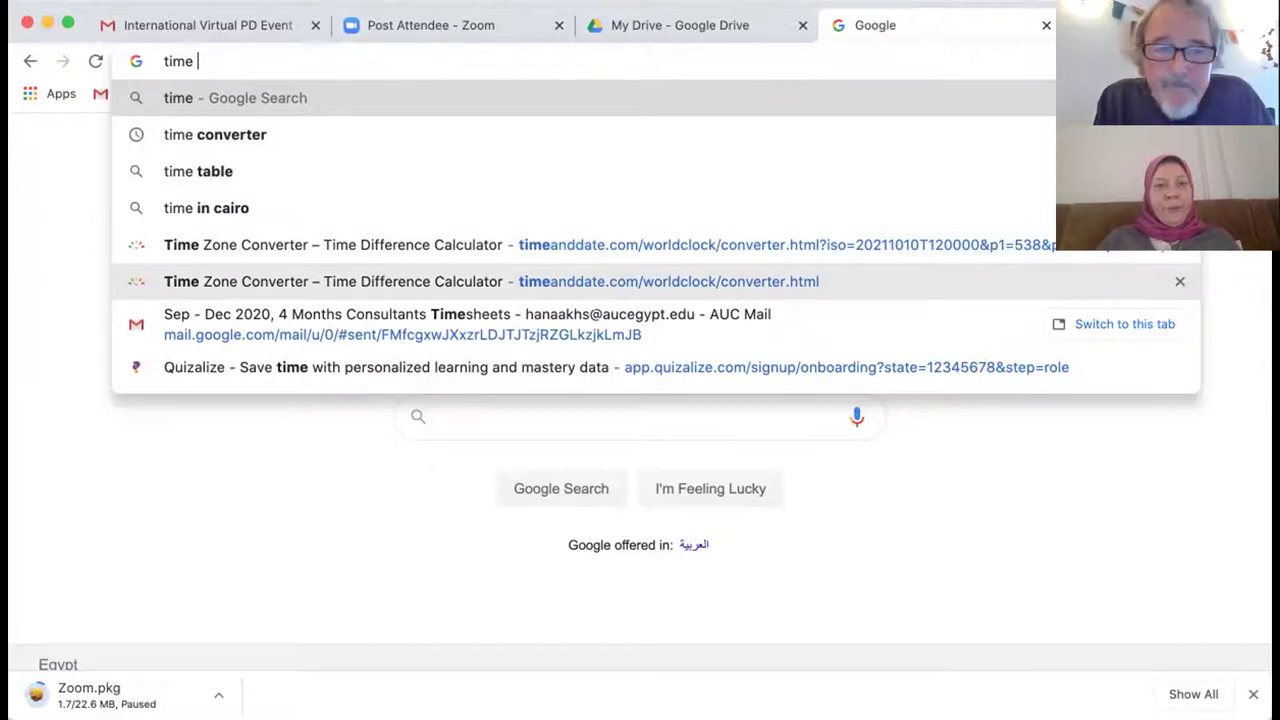
{"action": "left_click", "coordinate": [333, 281]}
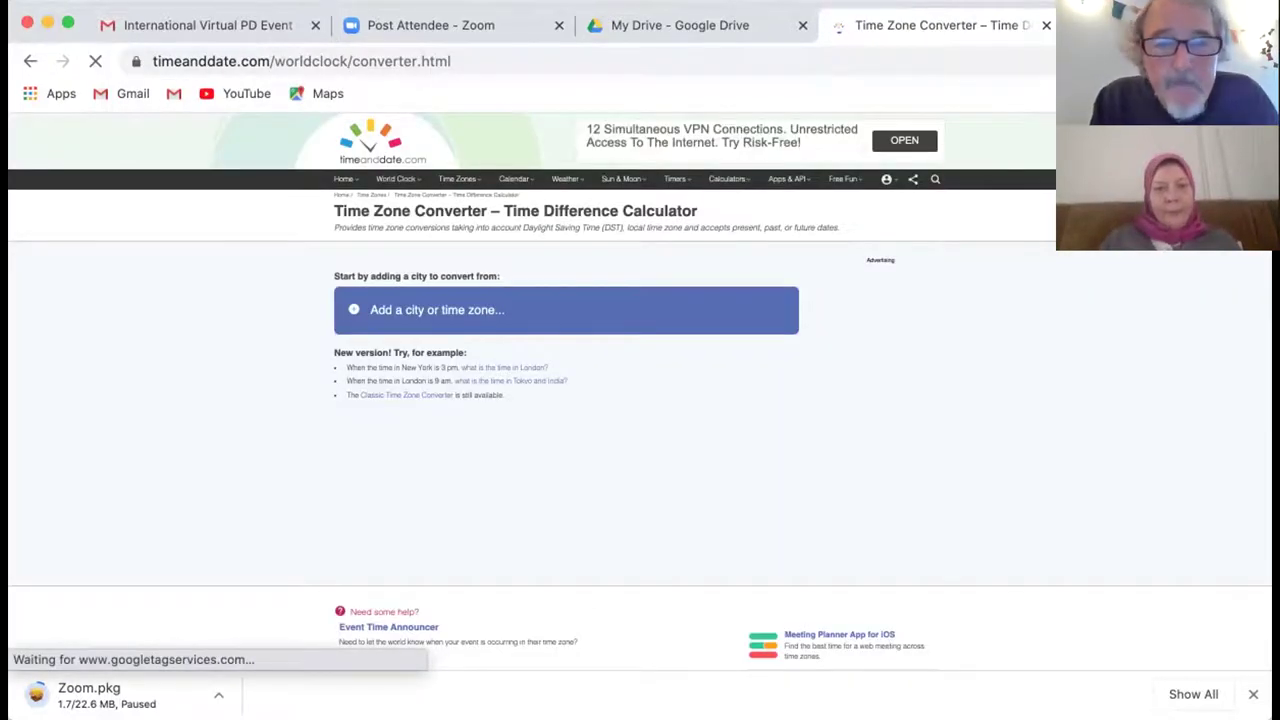
{"action": "key", "text": "super+equal"}
{"action": "key", "text": "super+equal"}
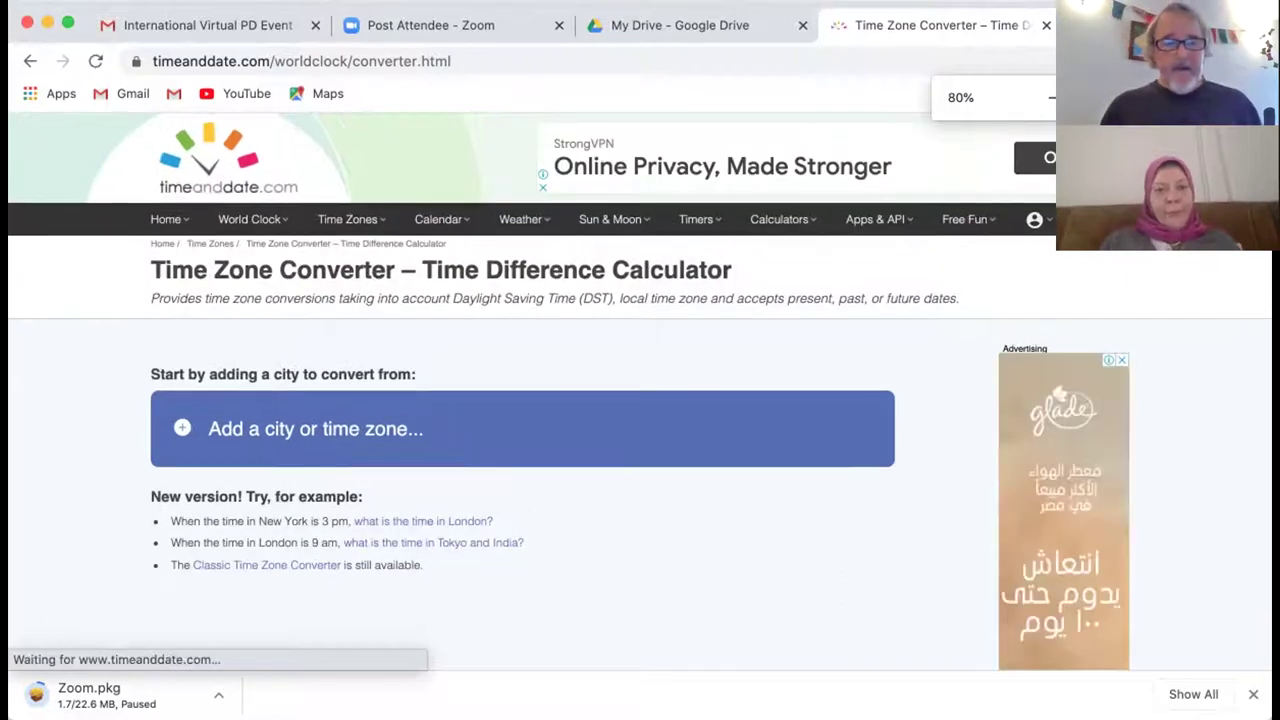
Add Cairo, Egypt as the city to convert from in the Time Zone Converter.
{"action": "scroll", "coordinate": [640, 450], "scroll_direction": "down", "scroll_amount": 1}
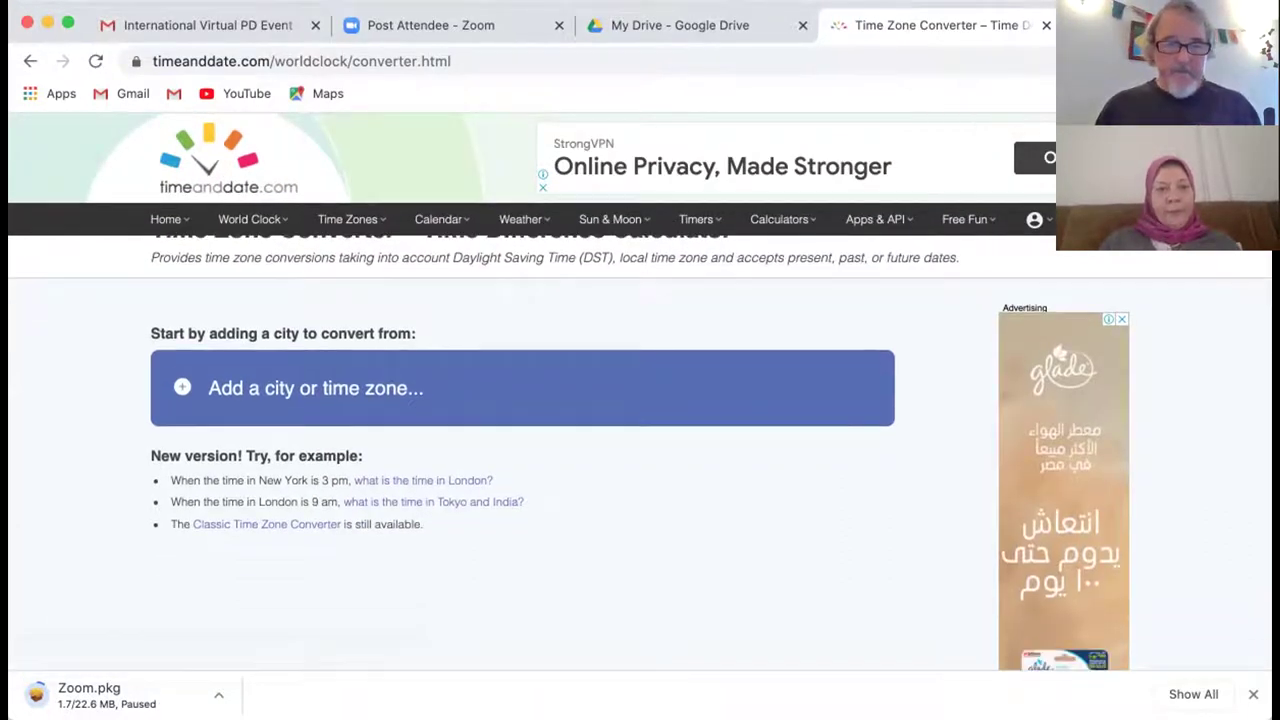
{"action": "left_click", "coordinate": [541, 380]}
{"action": "type", "text": "cairo"}
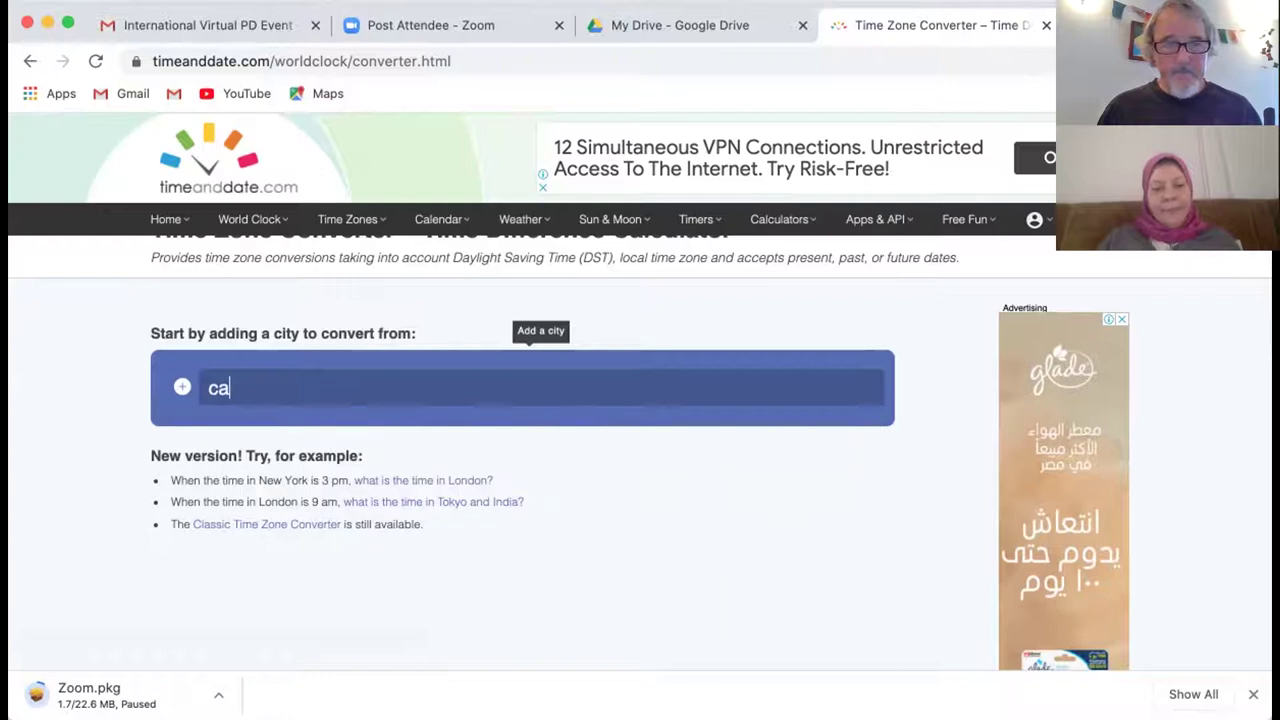
{"action": "key", "text": "Down"}
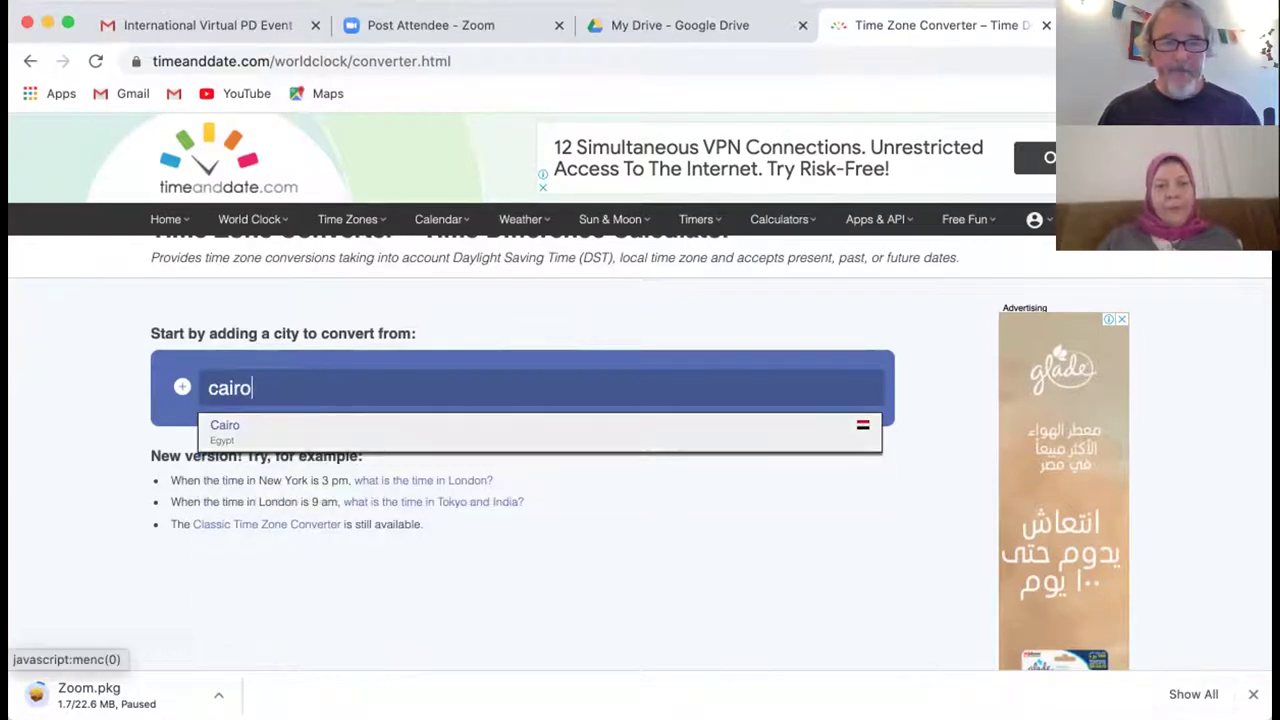
{"action": "key", "text": "Return"}
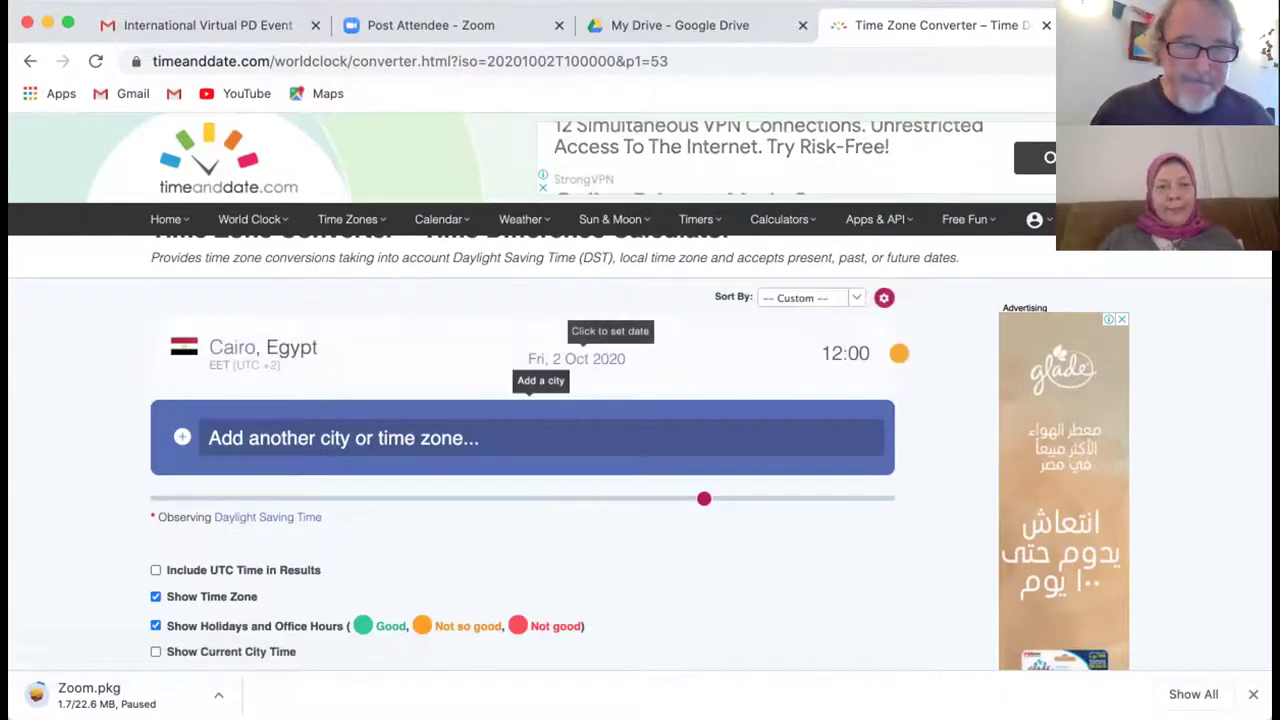
Look up China and add Beijing as the second city in the converter.
{"action": "scroll", "coordinate": [640, 392], "scroll_direction": "down", "scroll_amount": 2}
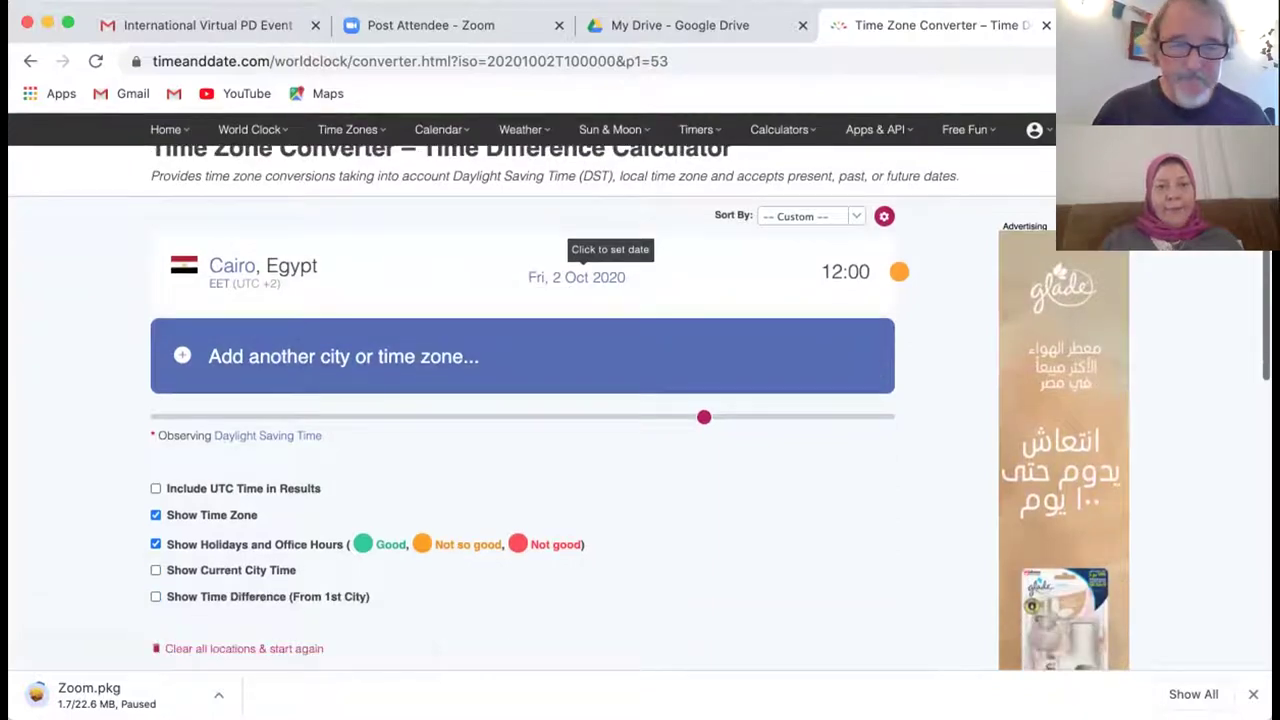
{"action": "left_click", "coordinate": [541, 356]}
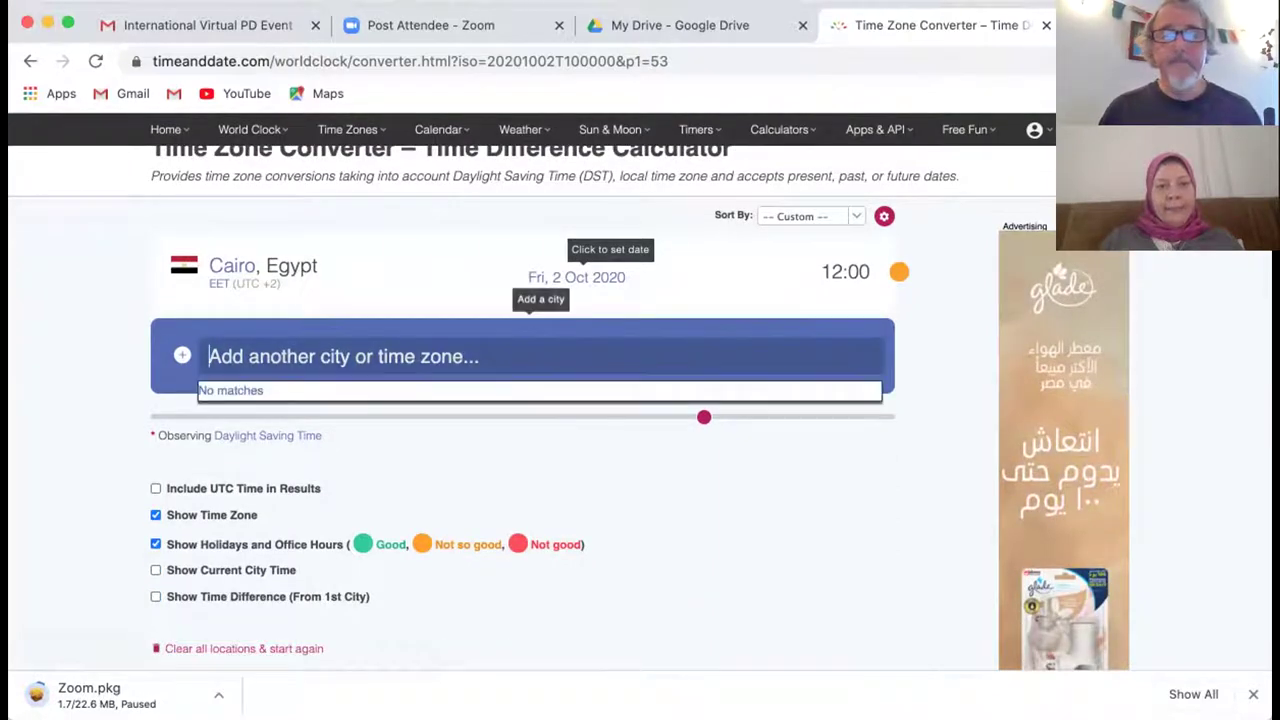
{"action": "type", "text": "Ch"}
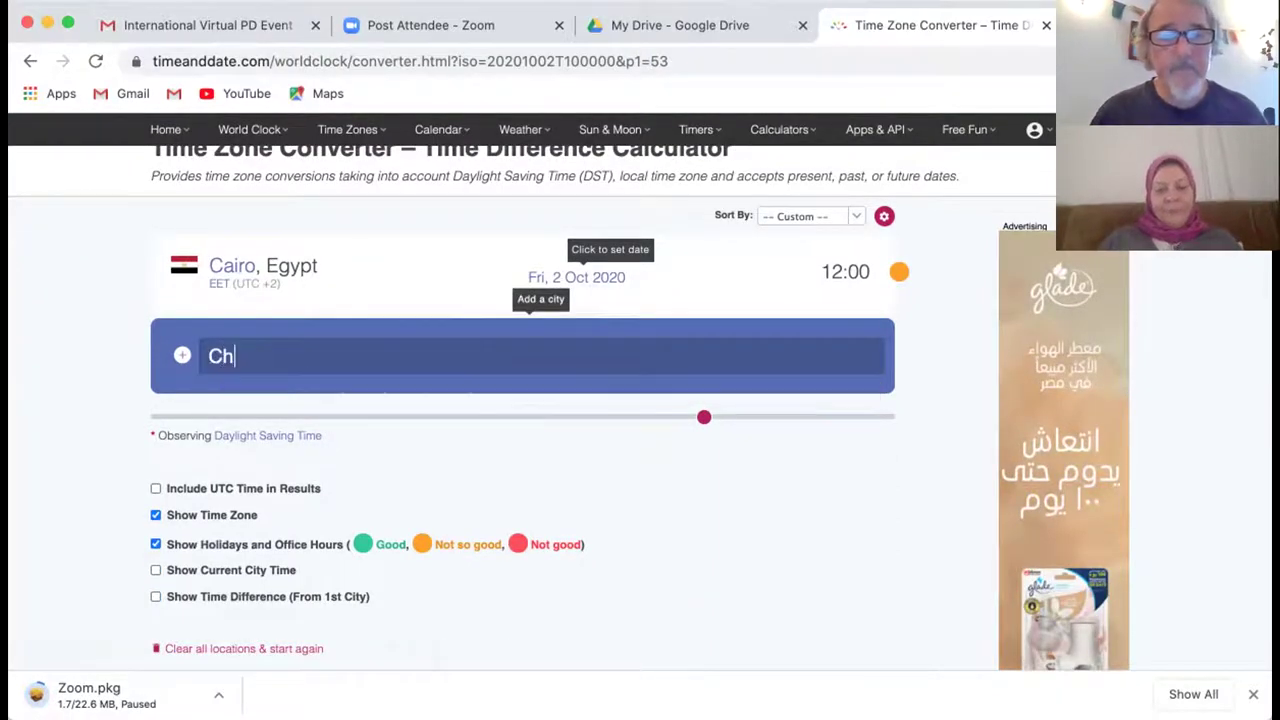
{"action": "type", "text": "ina"}
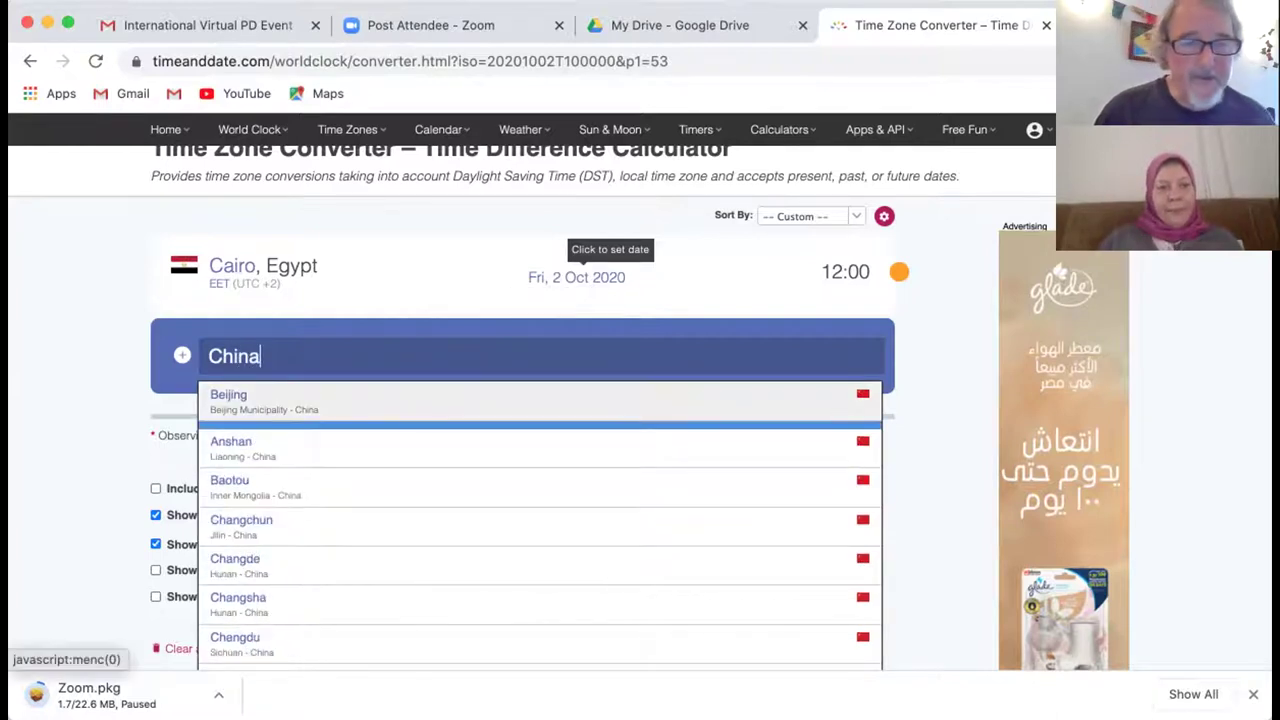
{"action": "left_click", "coordinate": [400, 400]}
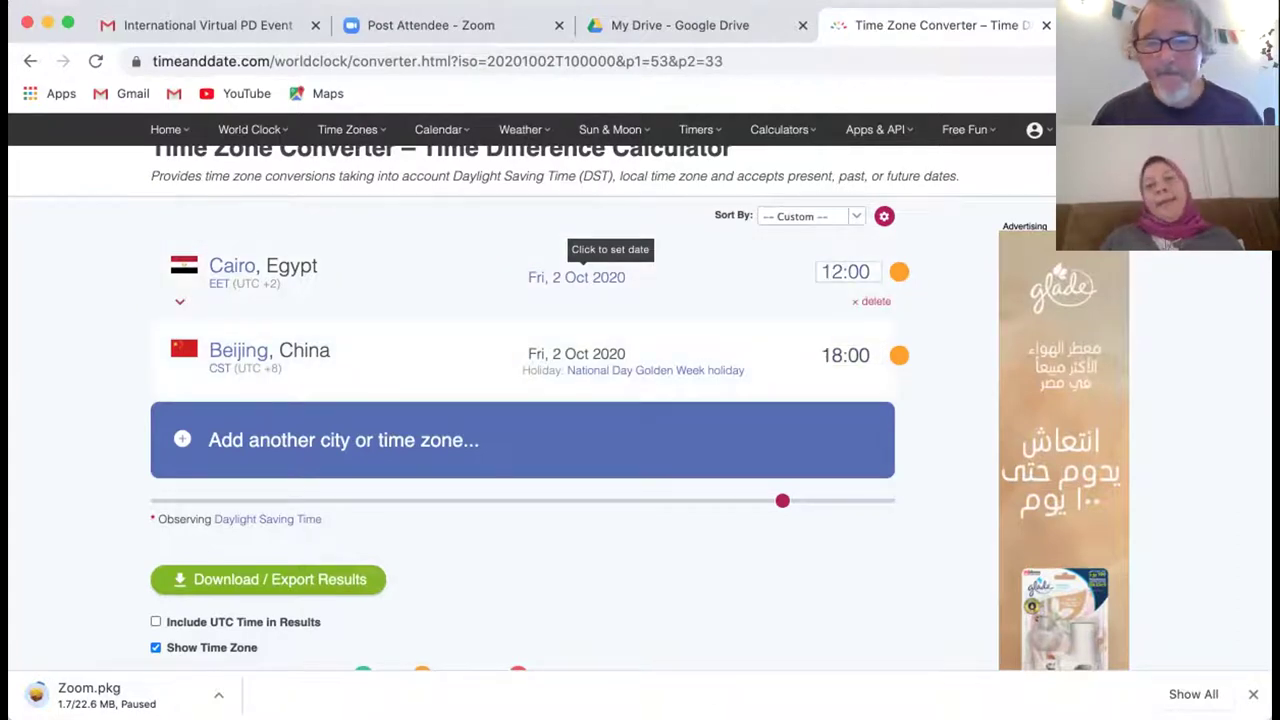
Set the date for Cairo to 9 October 2020.
{"action": "left_click", "coordinate": [600, 277]}
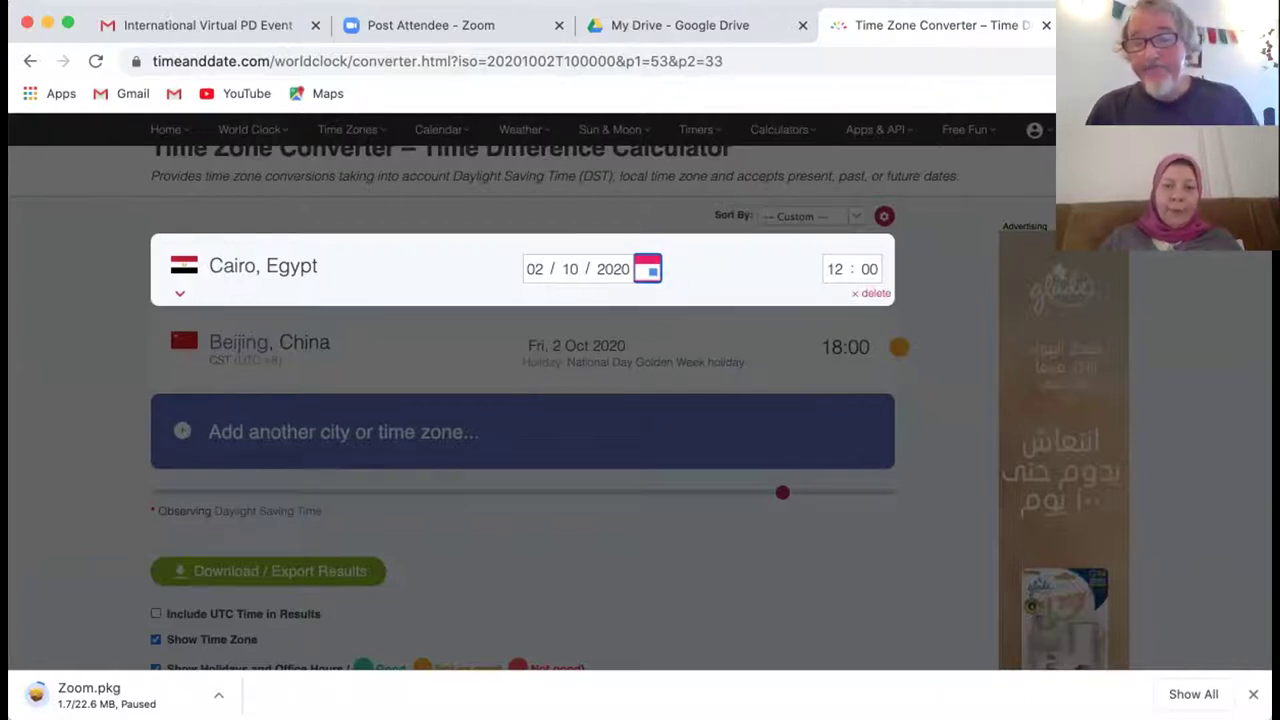
{"action": "left_click", "coordinate": [647, 268]}
{"action": "left_click", "coordinate": [647, 268]}
{"action": "left_click", "coordinate": [570, 268]}
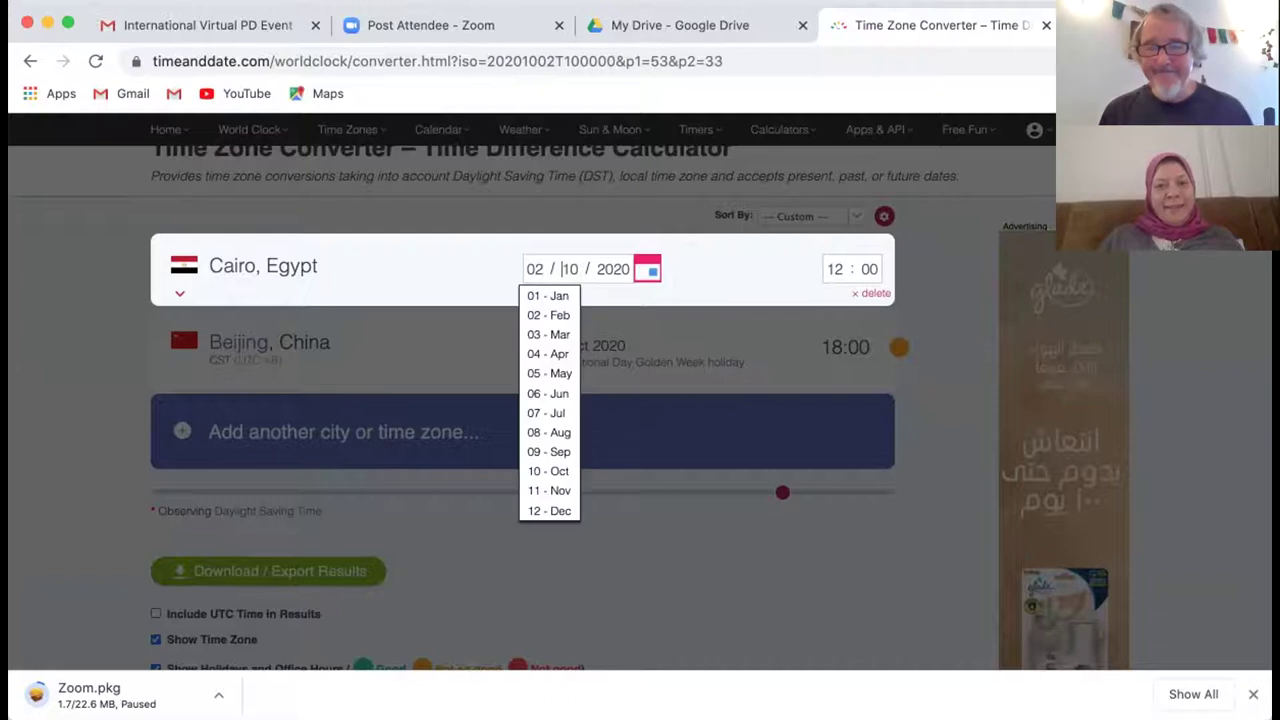
{"action": "left_click", "coordinate": [535, 268]}
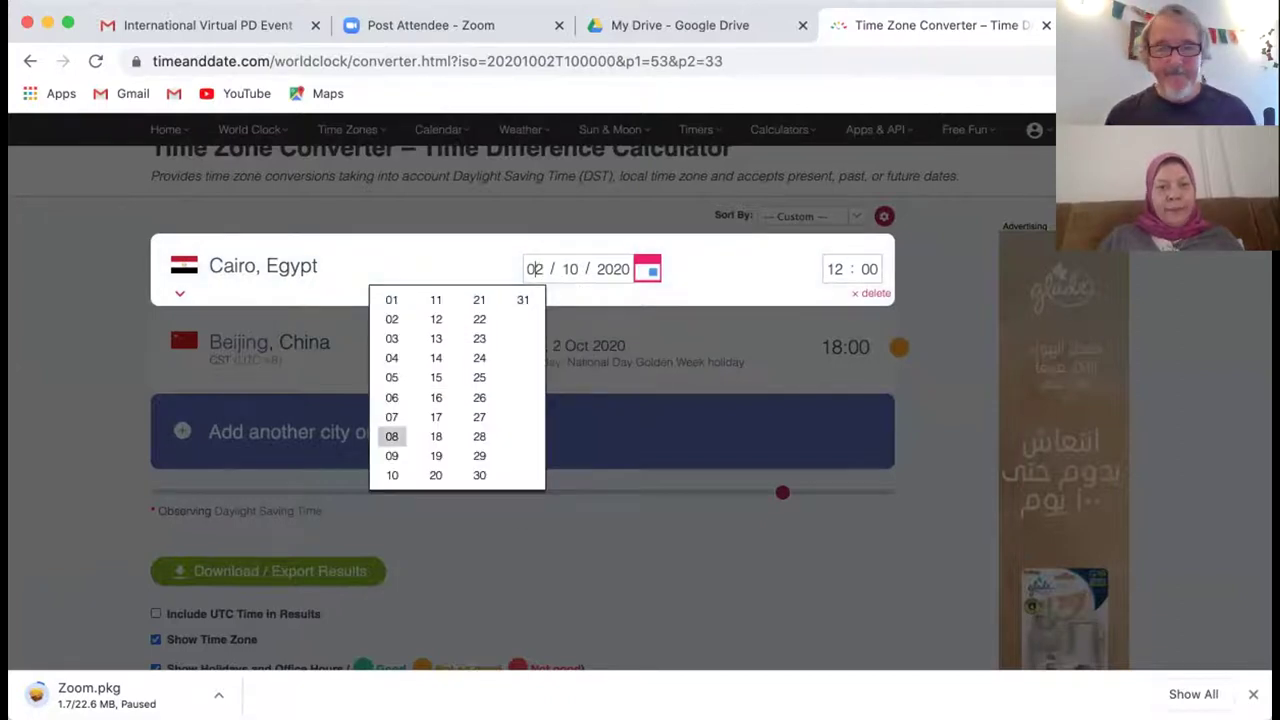
{"action": "left_click", "coordinate": [392, 455]}
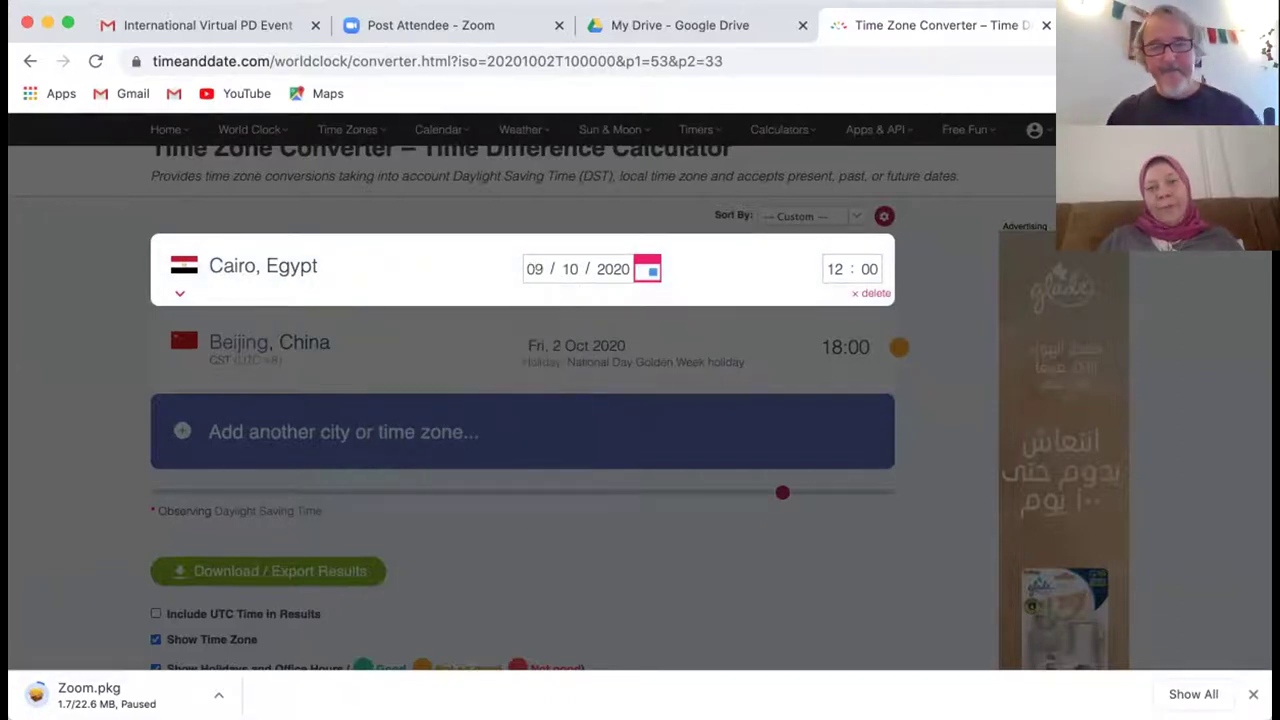
Set the time for Cairo to 14:00 and apply it to the comparison.
{"action": "left_click", "coordinate": [836, 269]}
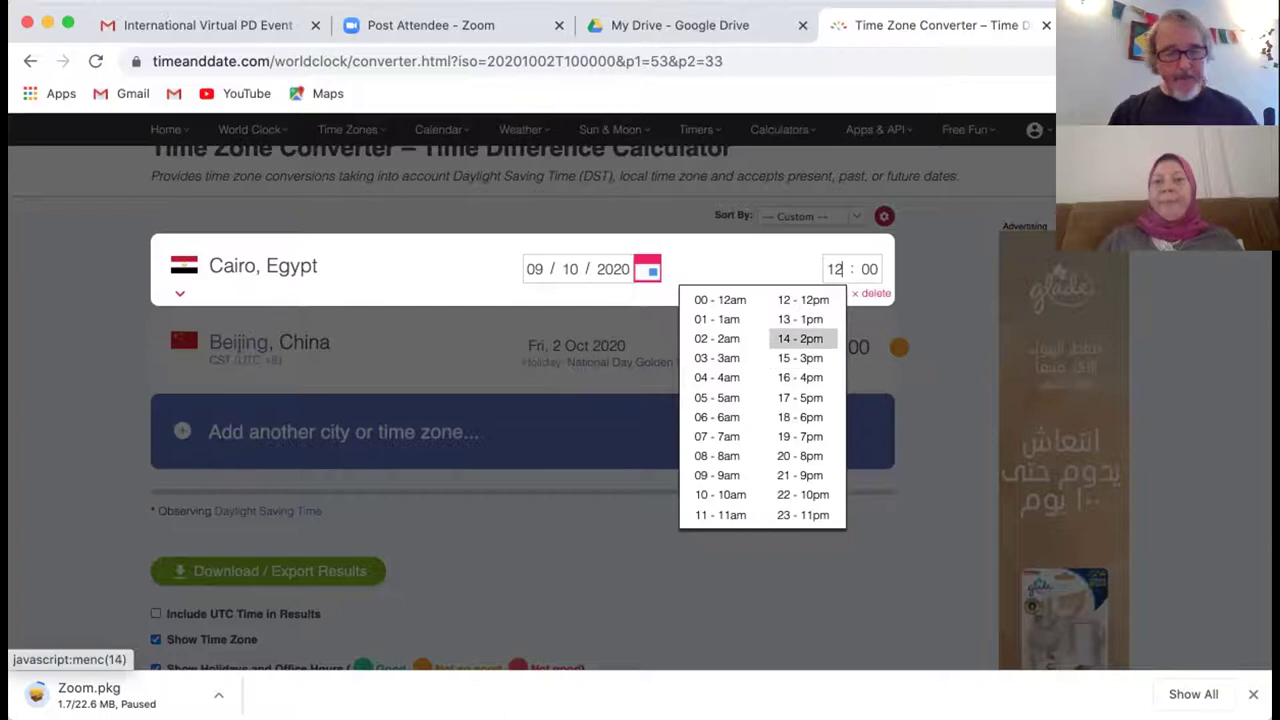
{"action": "left_click", "coordinate": [800, 338]}
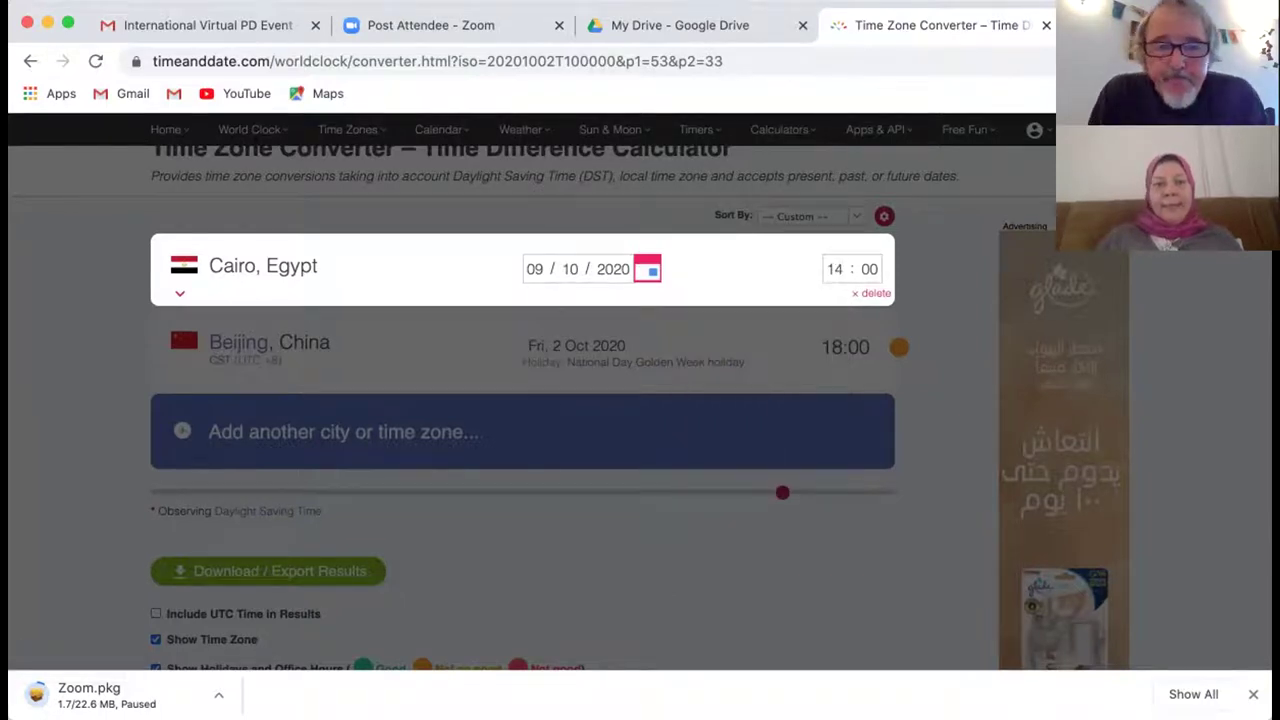
{"action": "key", "text": "Escape"}
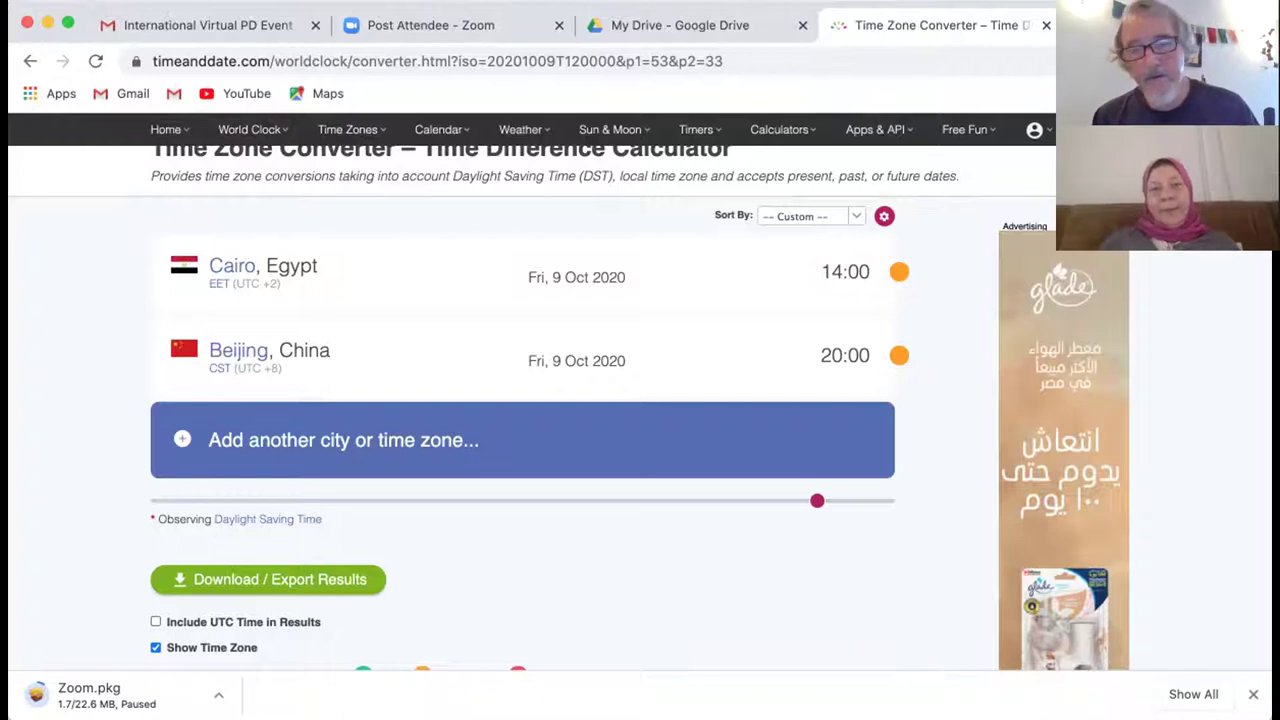
Go from the World Clock page to timeanddate.com's Time Difference page.
{"action": "key", "text": "super+l"}
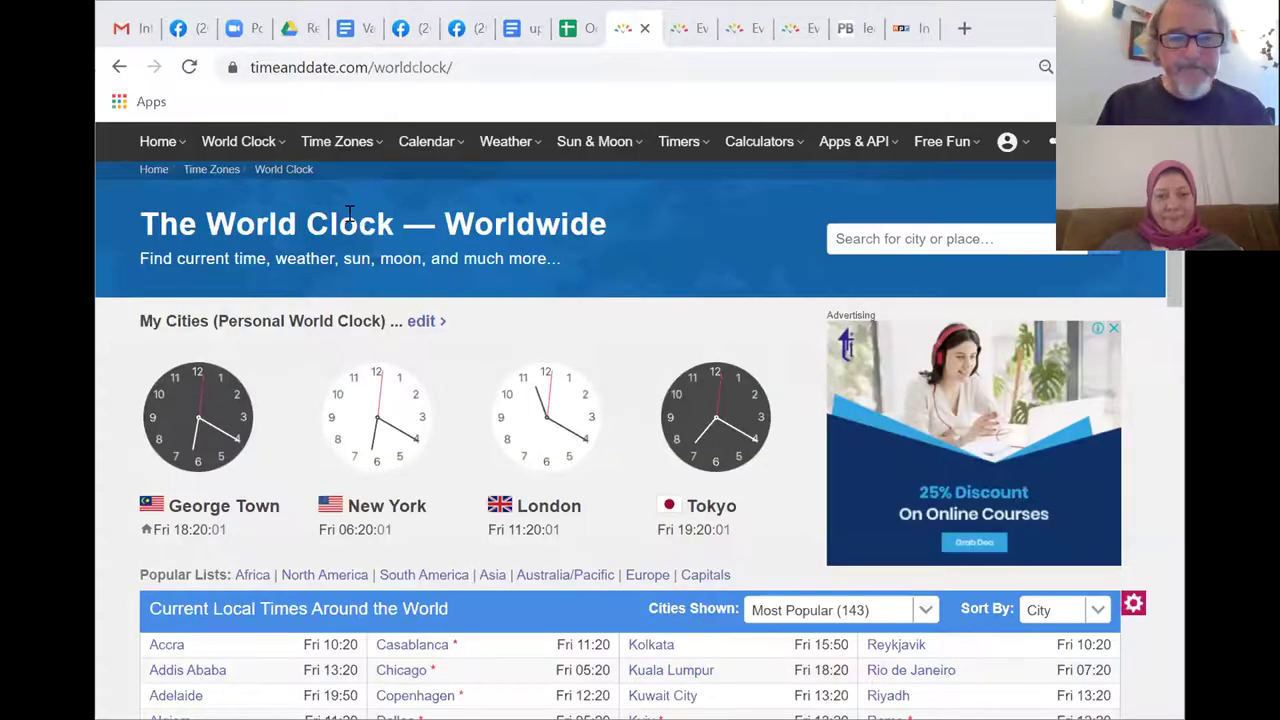
{"action": "mouse_move", "coordinate": [360, 163]}
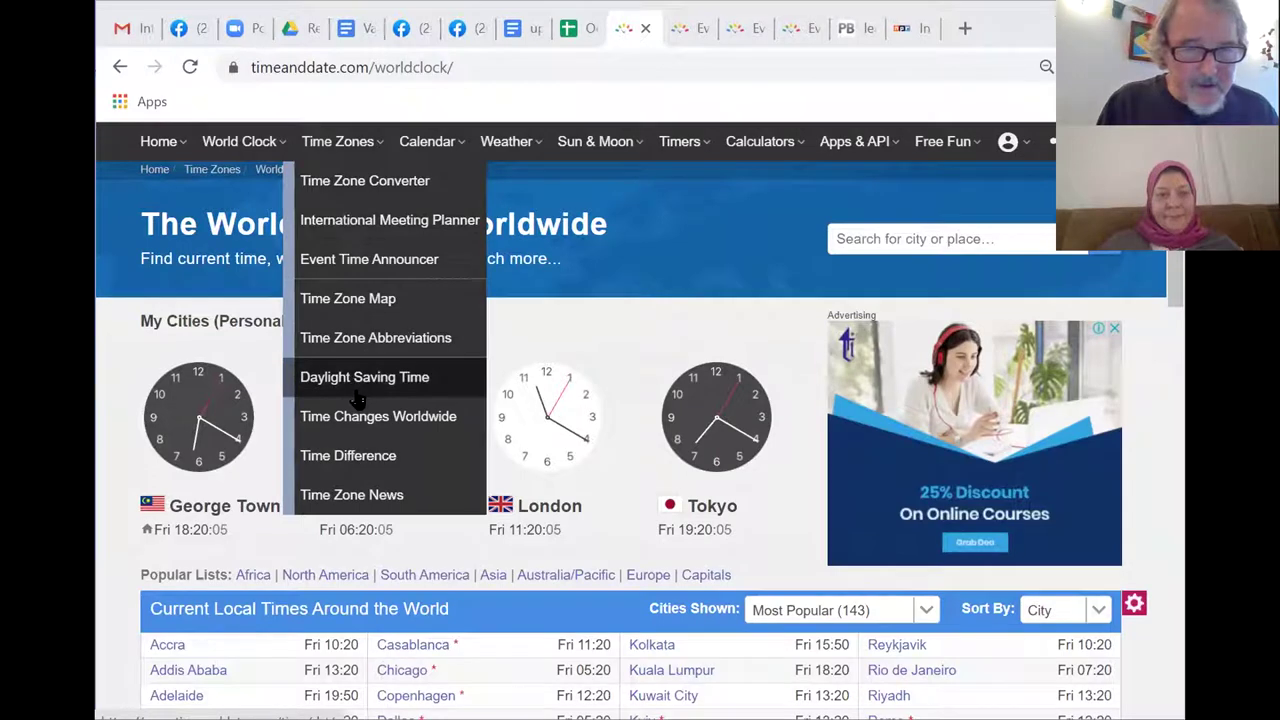
{"action": "left_click", "coordinate": [370, 456]}
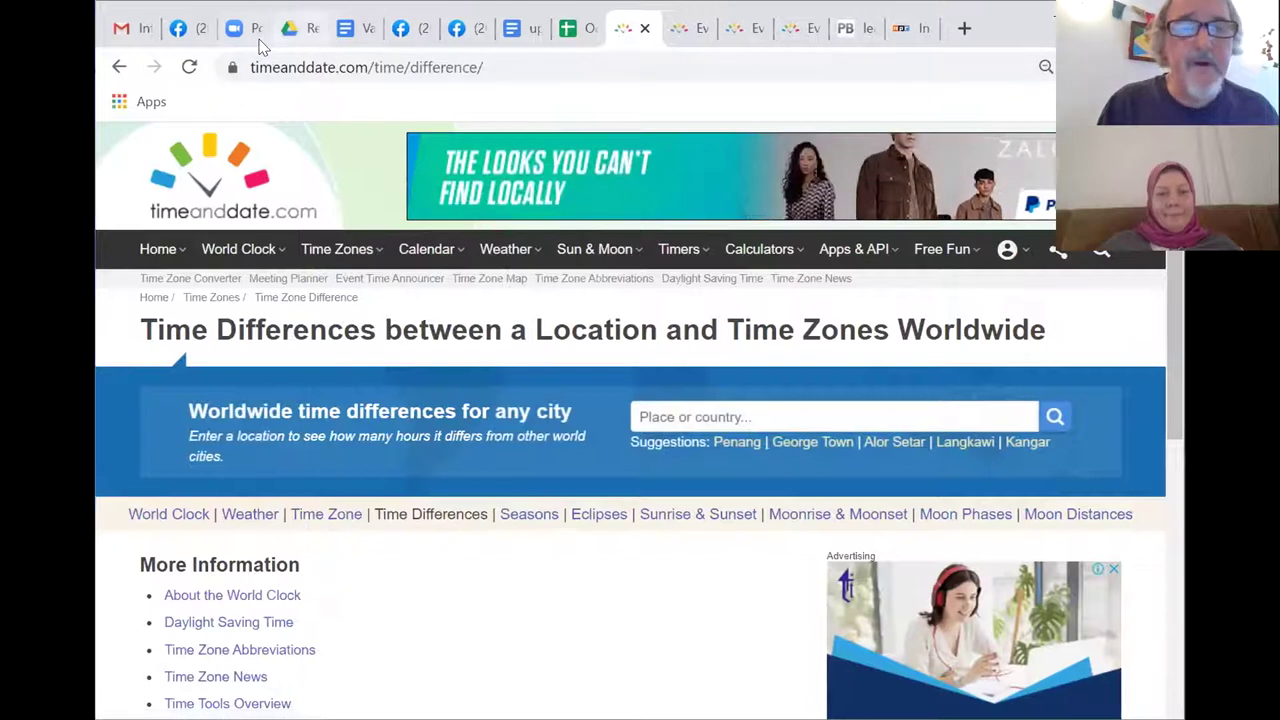
Open the International Meeting Planner from timeanddate.com's time zone tools.
{"action": "mouse_move", "coordinate": [402, 251]}
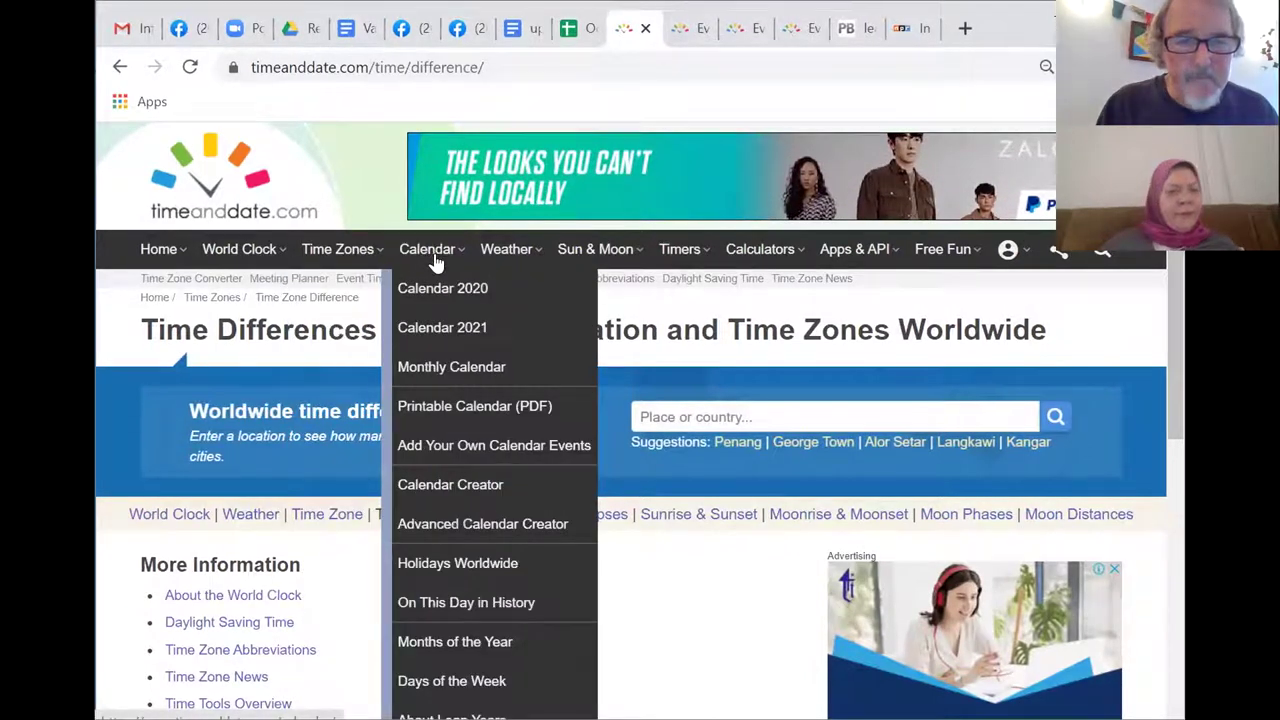
{"action": "mouse_move", "coordinate": [222, 256]}
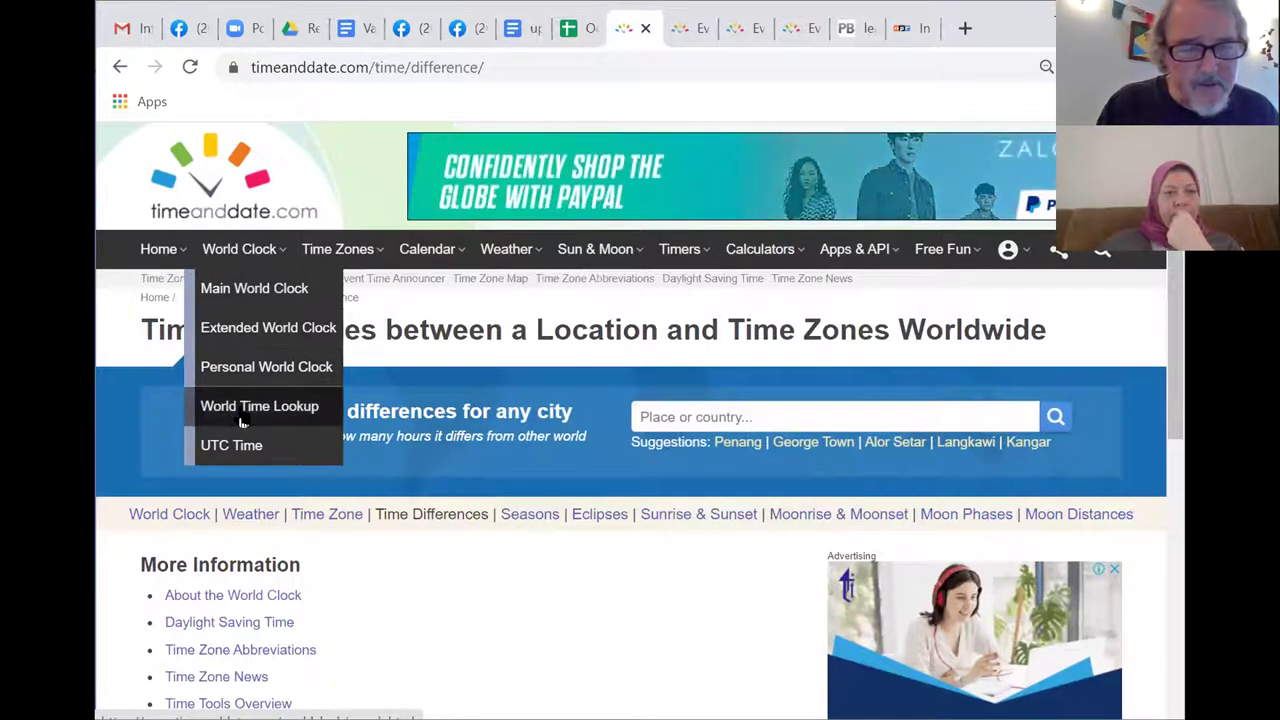
{"action": "mouse_move", "coordinate": [322, 255]}
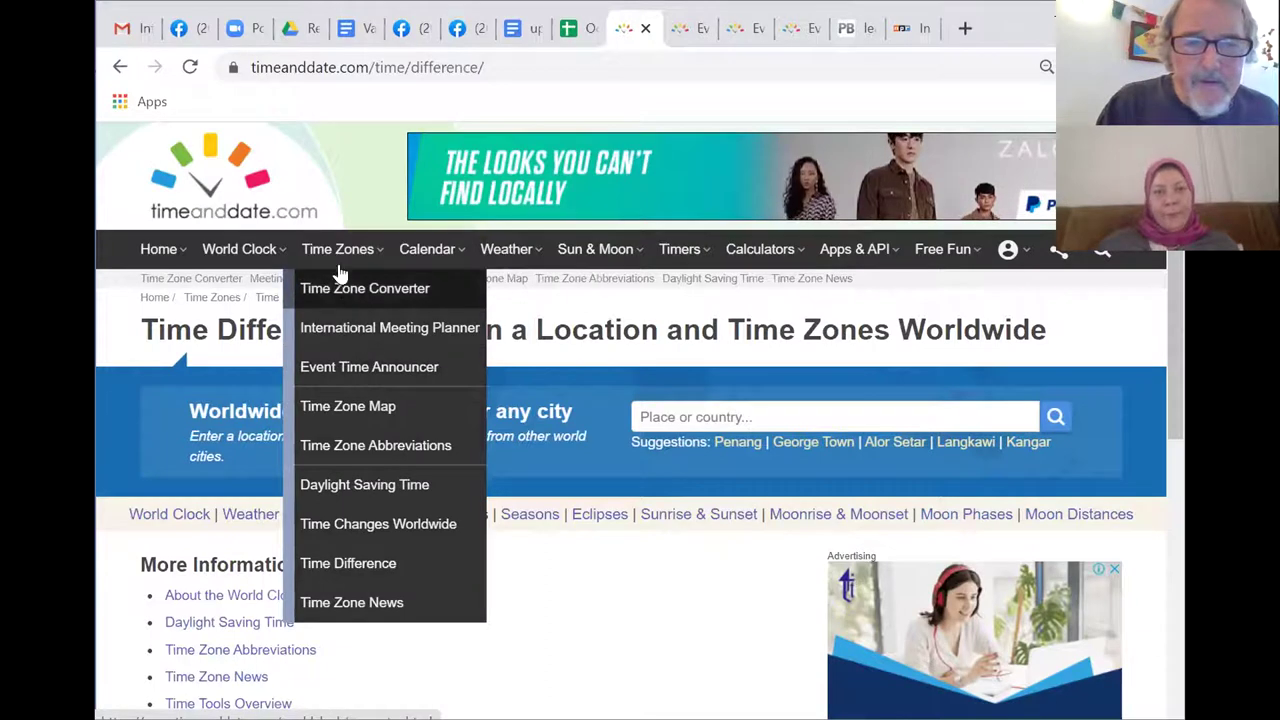
{"action": "mouse_move", "coordinate": [180, 262]}
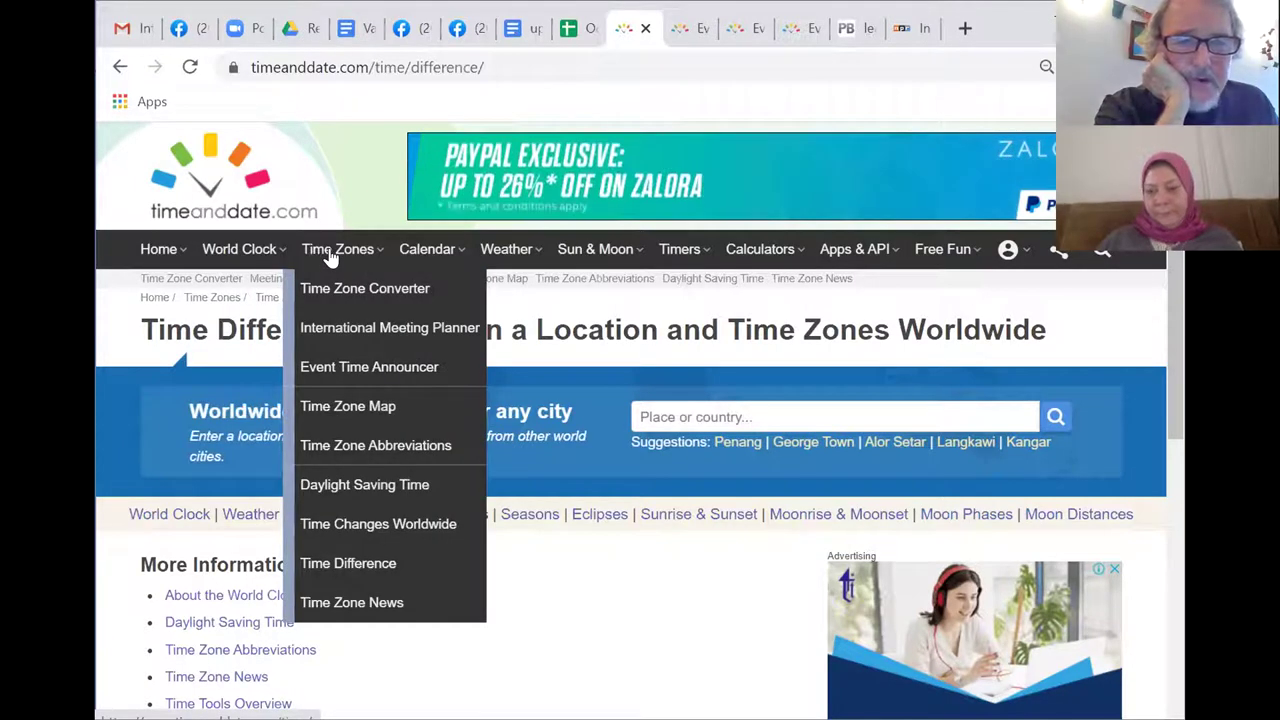
{"action": "left_click", "coordinate": [365, 337]}
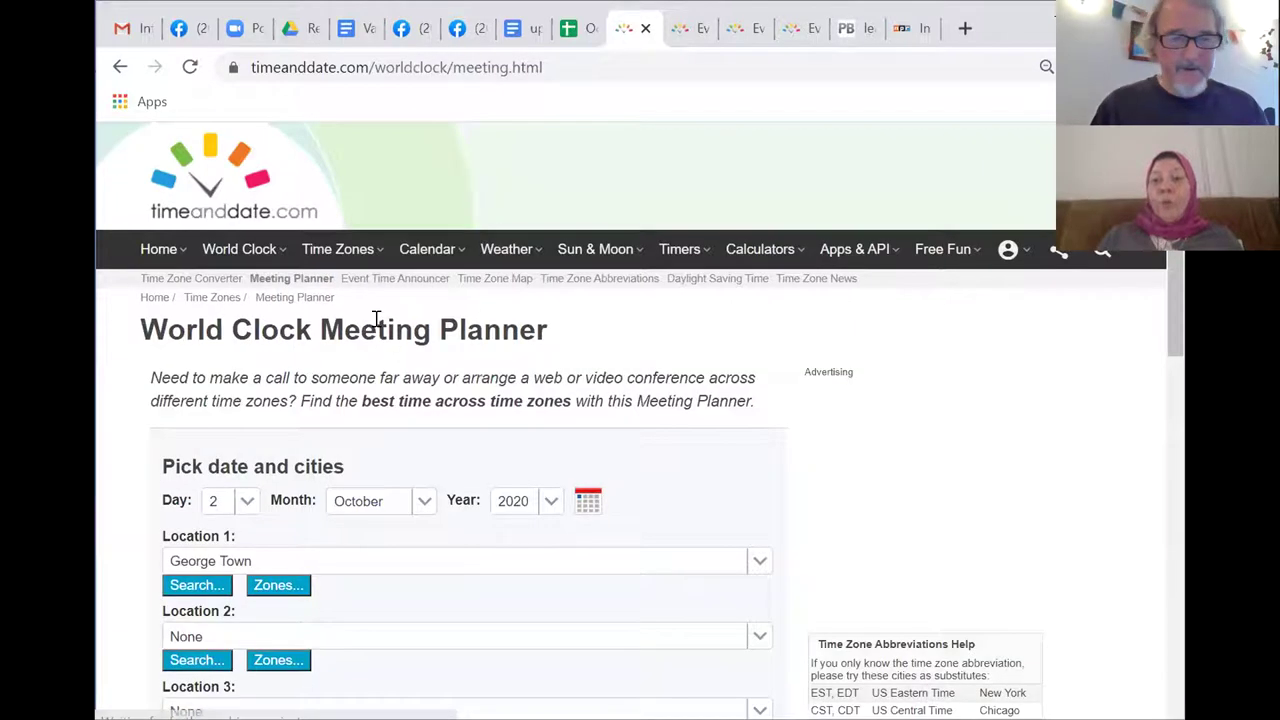
Choose Cairo as Location 2 in the World Clock Meeting Planner.
{"action": "scroll", "coordinate": [360, 317], "scroll_direction": "down", "scroll_amount": 1}
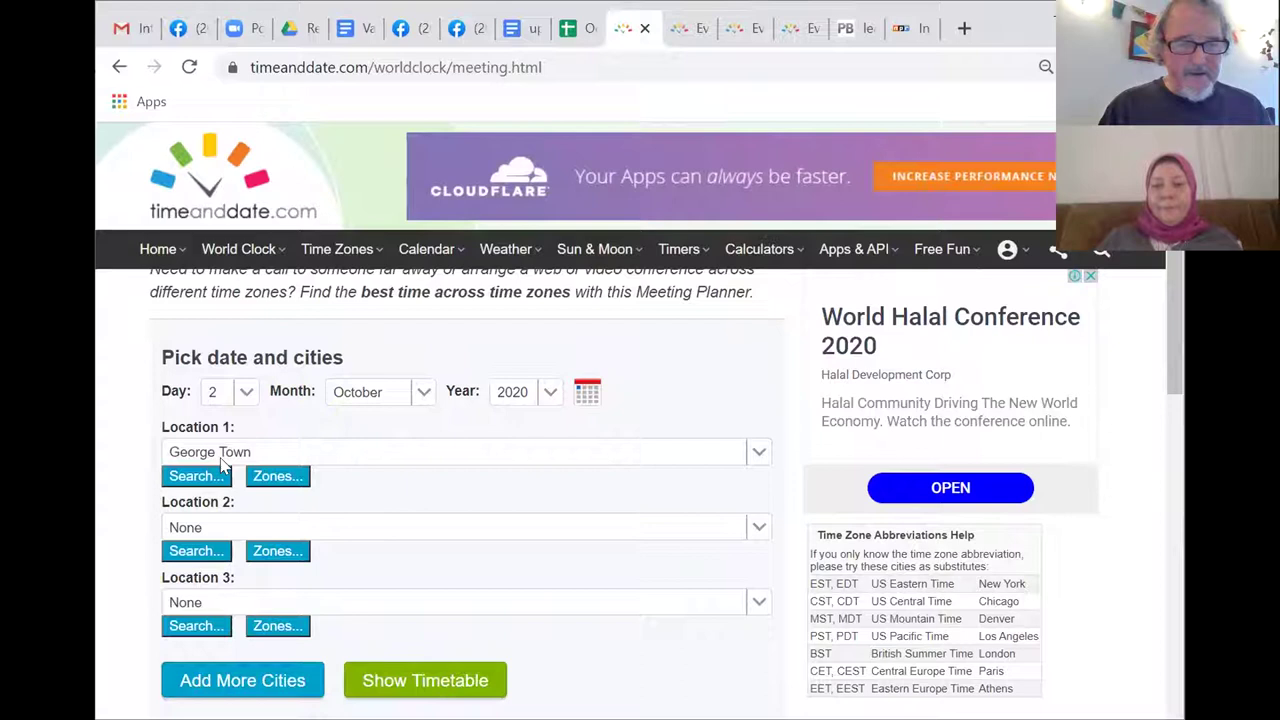
{"action": "scroll", "coordinate": [214, 457], "scroll_direction": "down", "scroll_amount": 1}
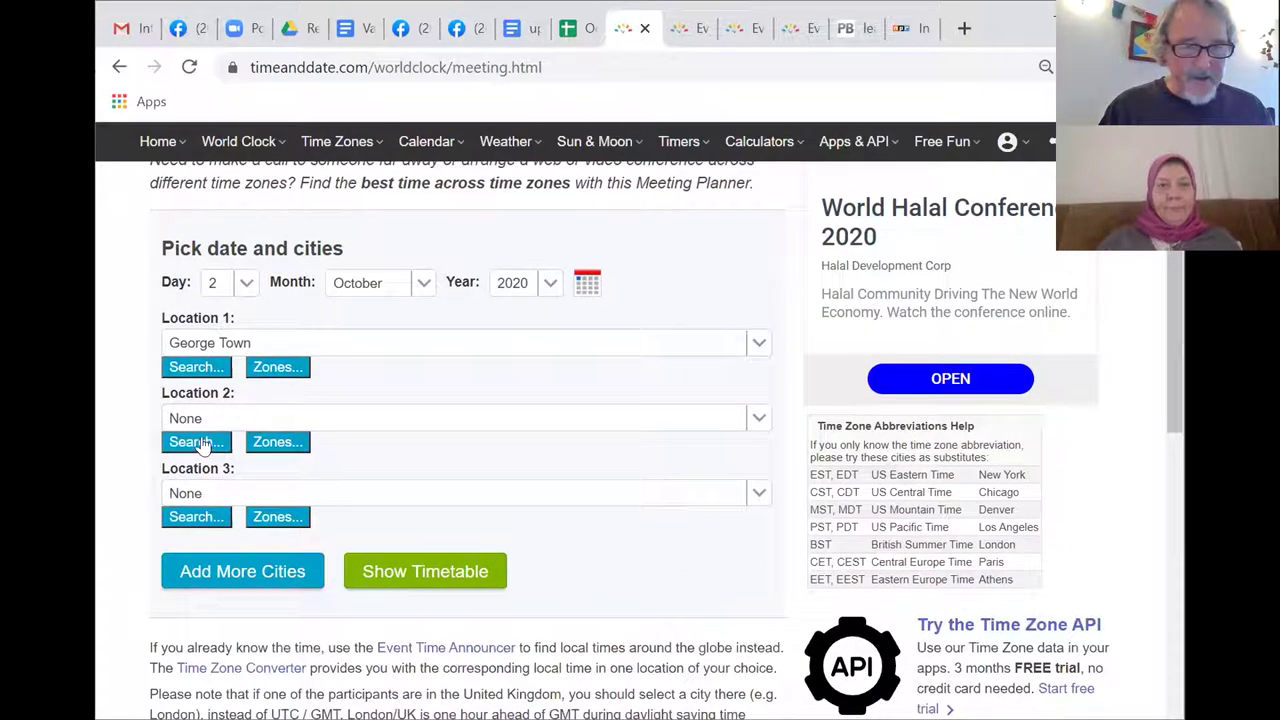
{"action": "left_click", "coordinate": [195, 420]}
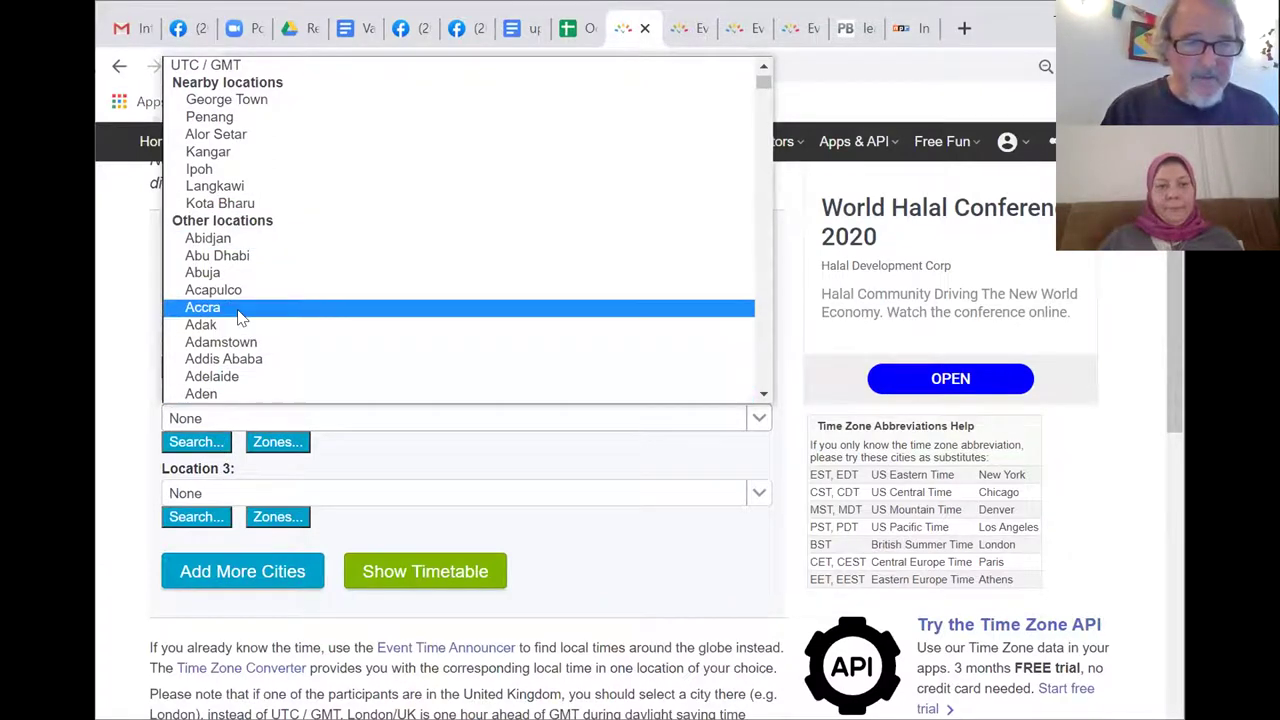
{"action": "scroll", "coordinate": [238, 315], "scroll_direction": "down", "scroll_amount": 15}
{"action": "scroll", "coordinate": [228, 285], "scroll_direction": "up", "scroll_amount": 6}
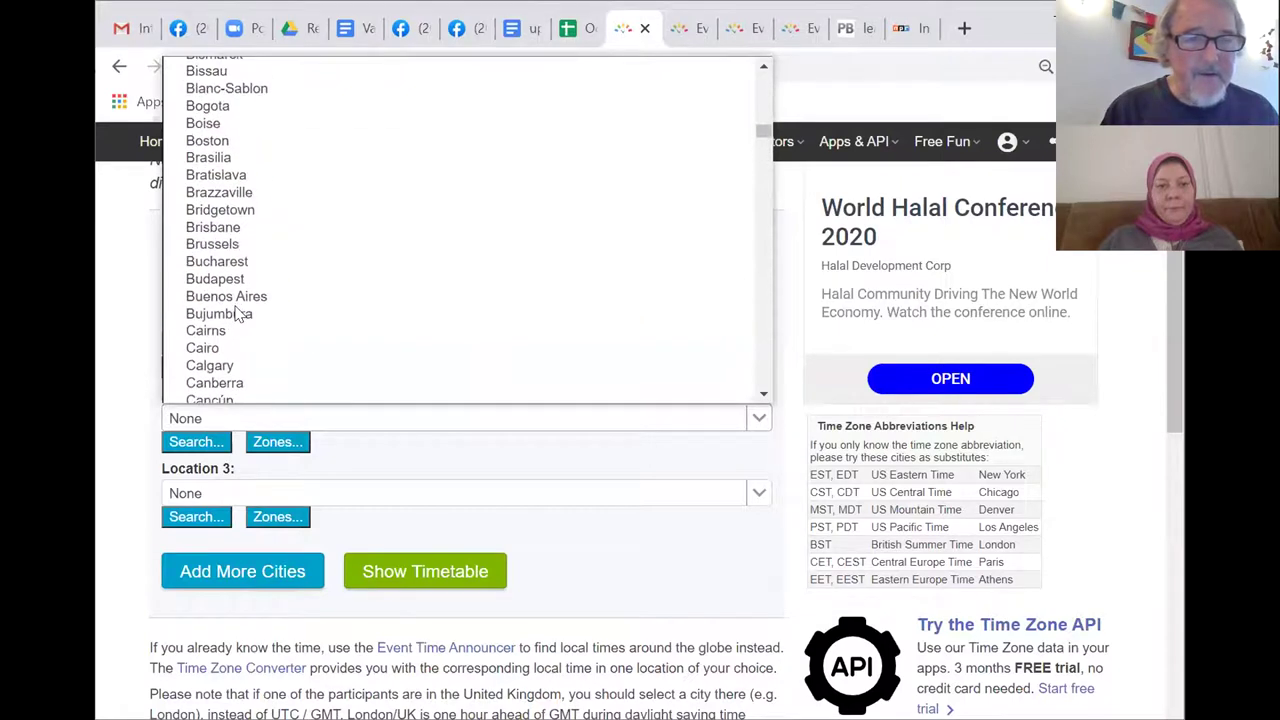
{"action": "scroll", "coordinate": [220, 260], "scroll_direction": "down", "scroll_amount": 6}
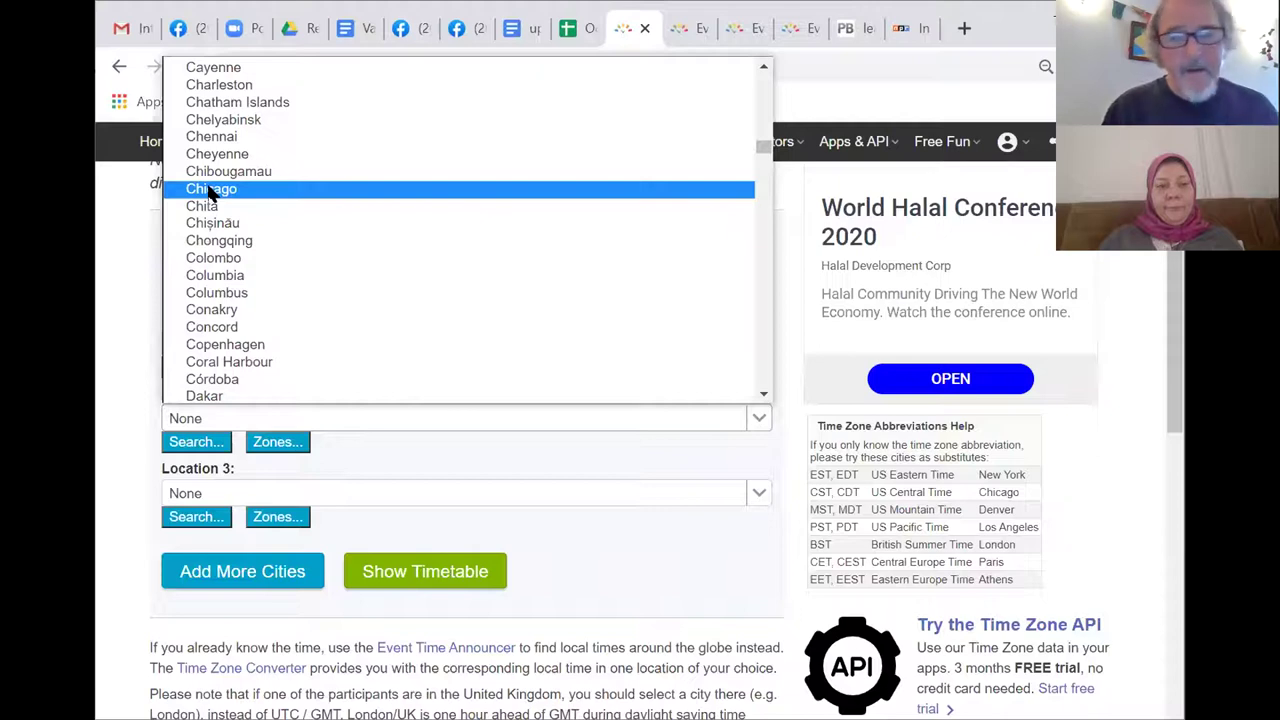
{"action": "scroll", "coordinate": [210, 185], "scroll_direction": "up", "scroll_amount": 4}
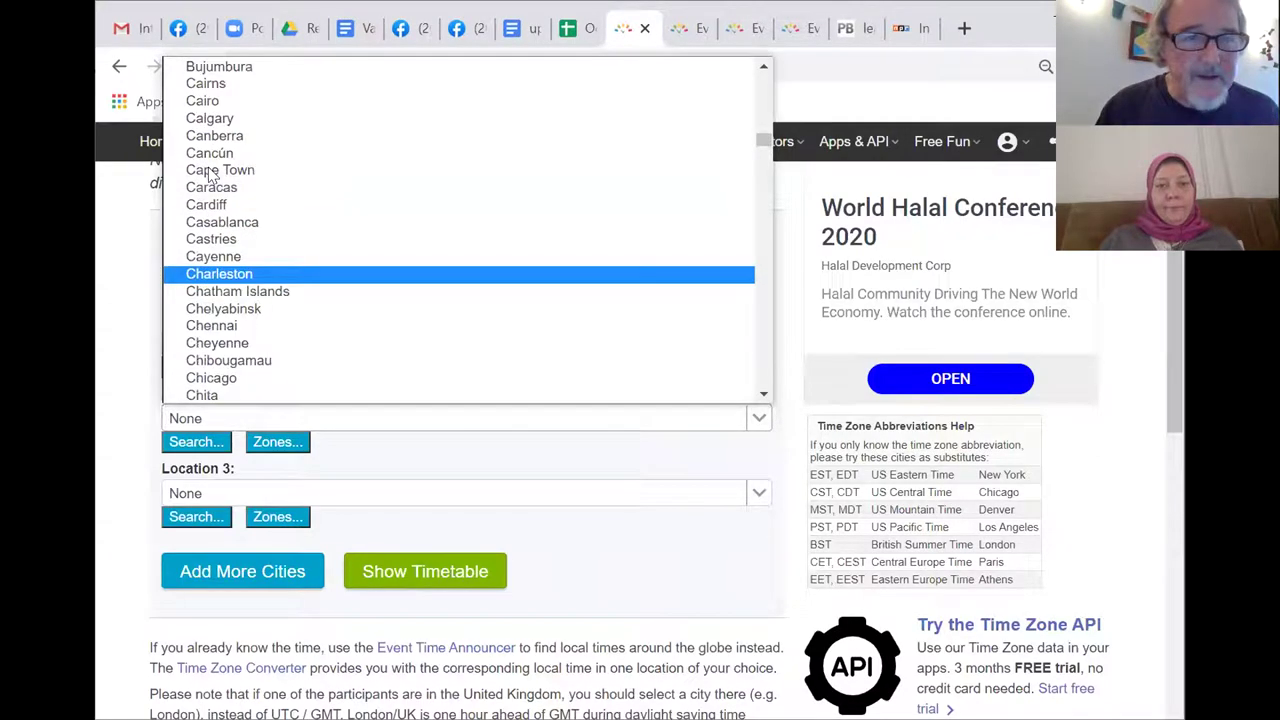
{"action": "left_click", "coordinate": [204, 132]}
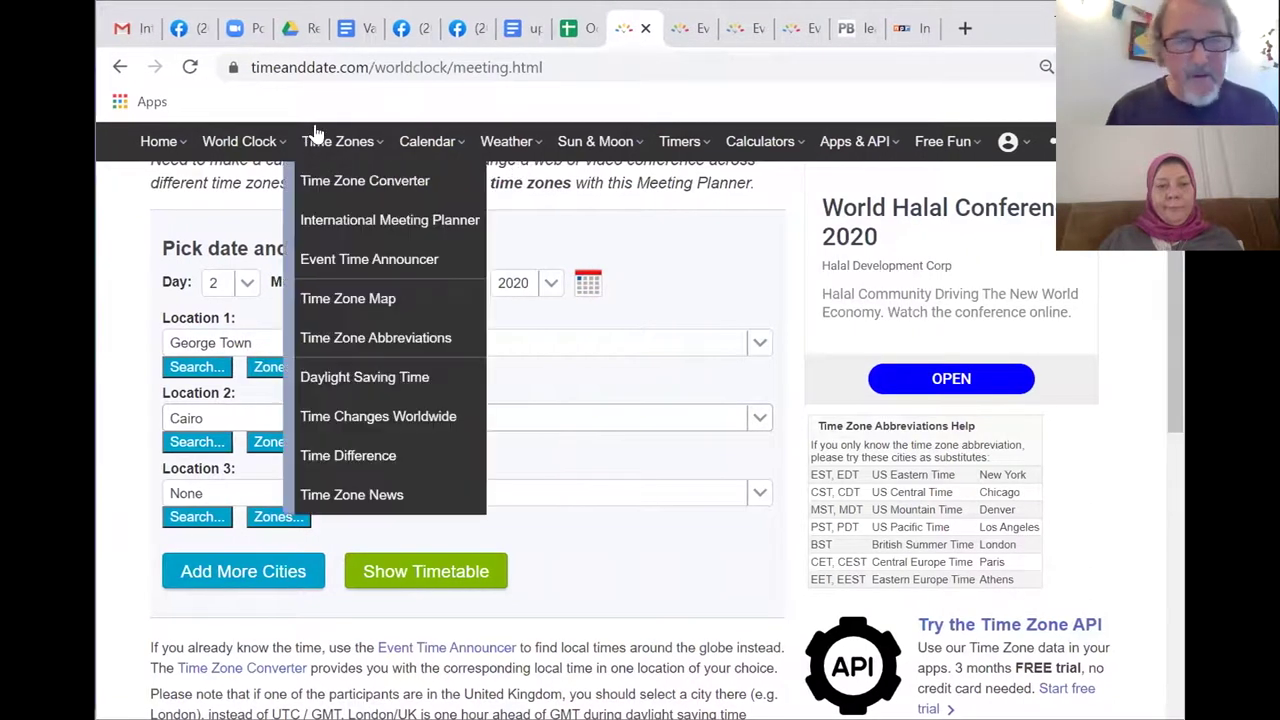
Choose Boston as Location 3 in the meeting planner.
{"action": "left_click", "coordinate": [197, 494]}
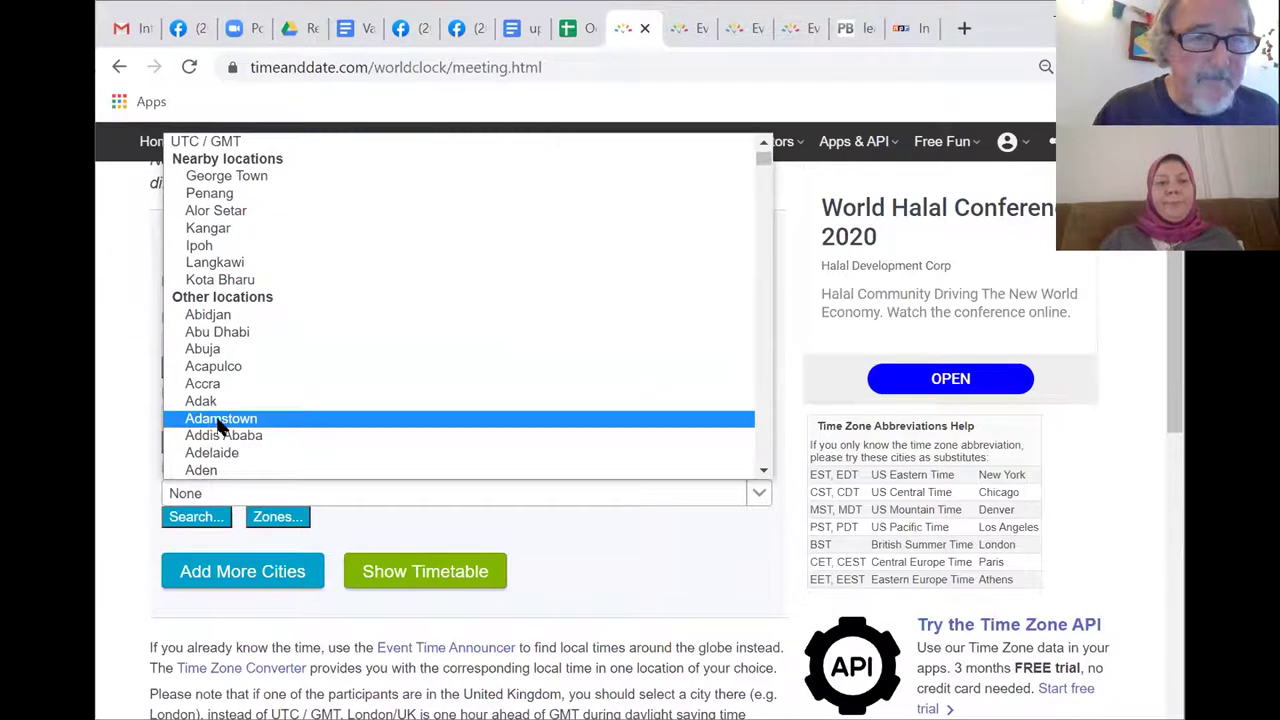
{"action": "scroll", "coordinate": [200, 372], "scroll_direction": "down", "scroll_amount": 15}
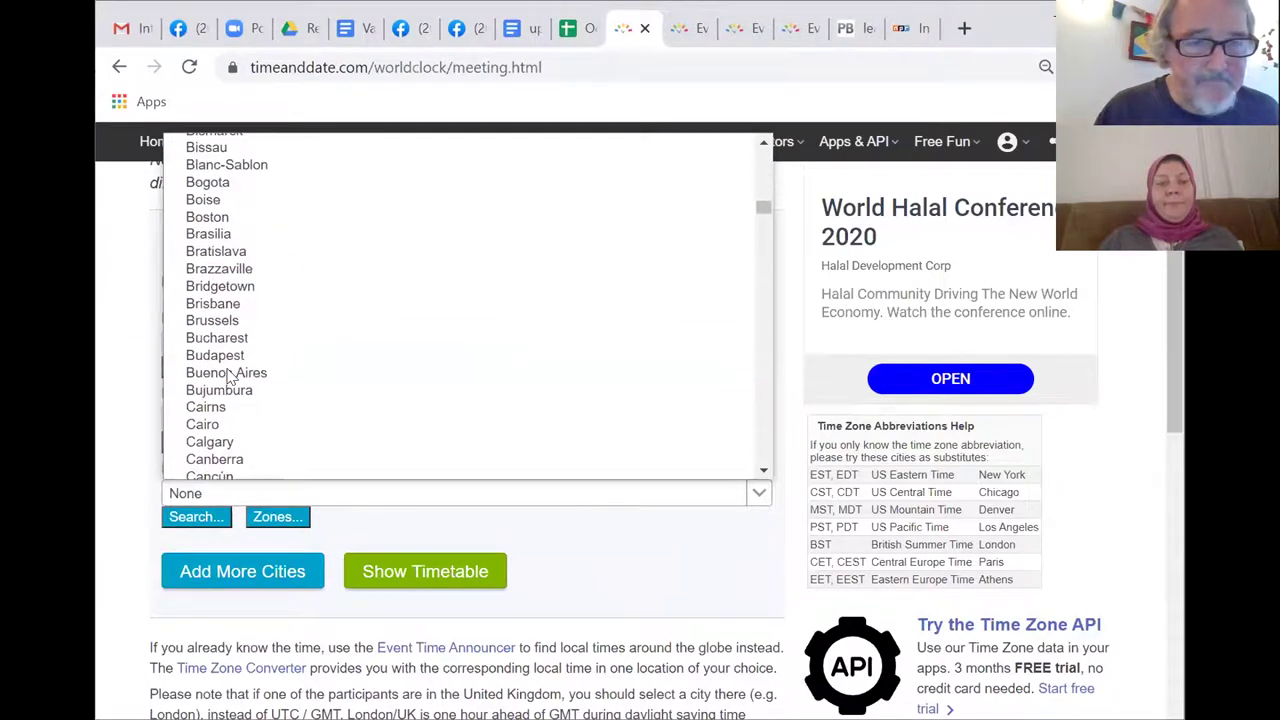
{"action": "scroll", "coordinate": [228, 375], "scroll_direction": "up", "scroll_amount": 2}
{"action": "scroll", "coordinate": [228, 375], "scroll_direction": "down", "scroll_amount": 6}
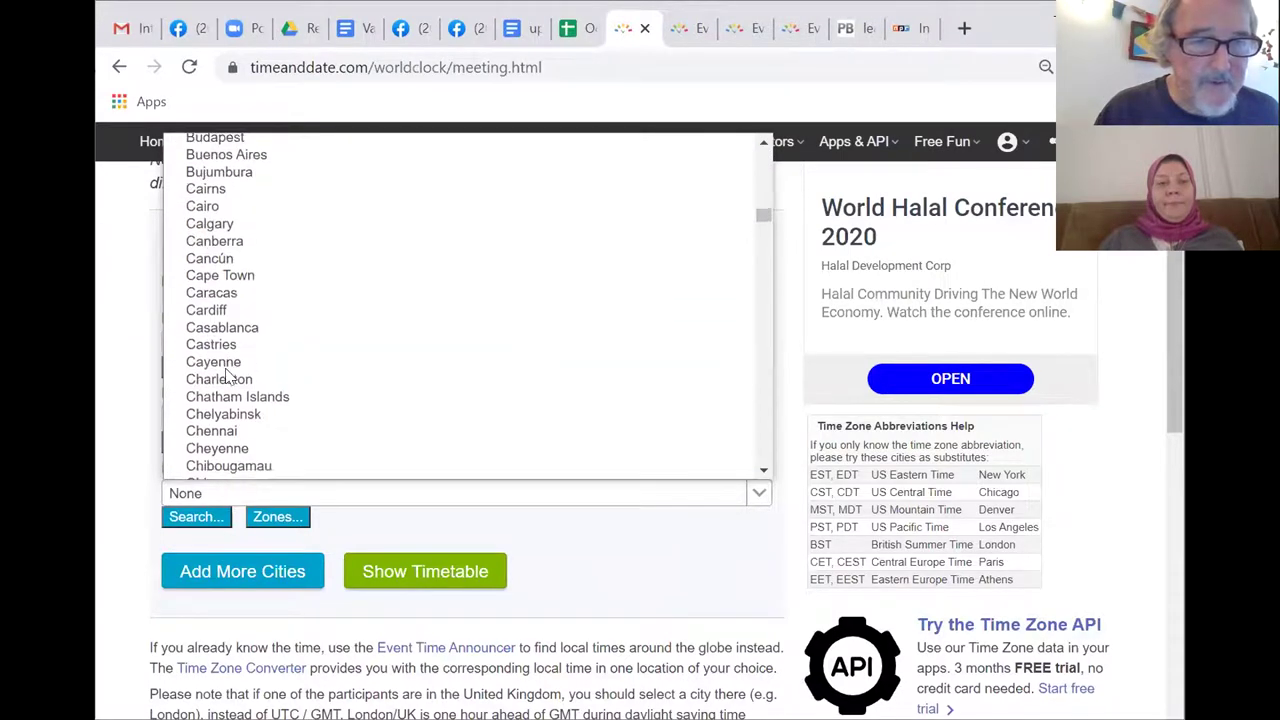
{"action": "scroll", "coordinate": [215, 355], "scroll_direction": "up", "scroll_amount": 3}
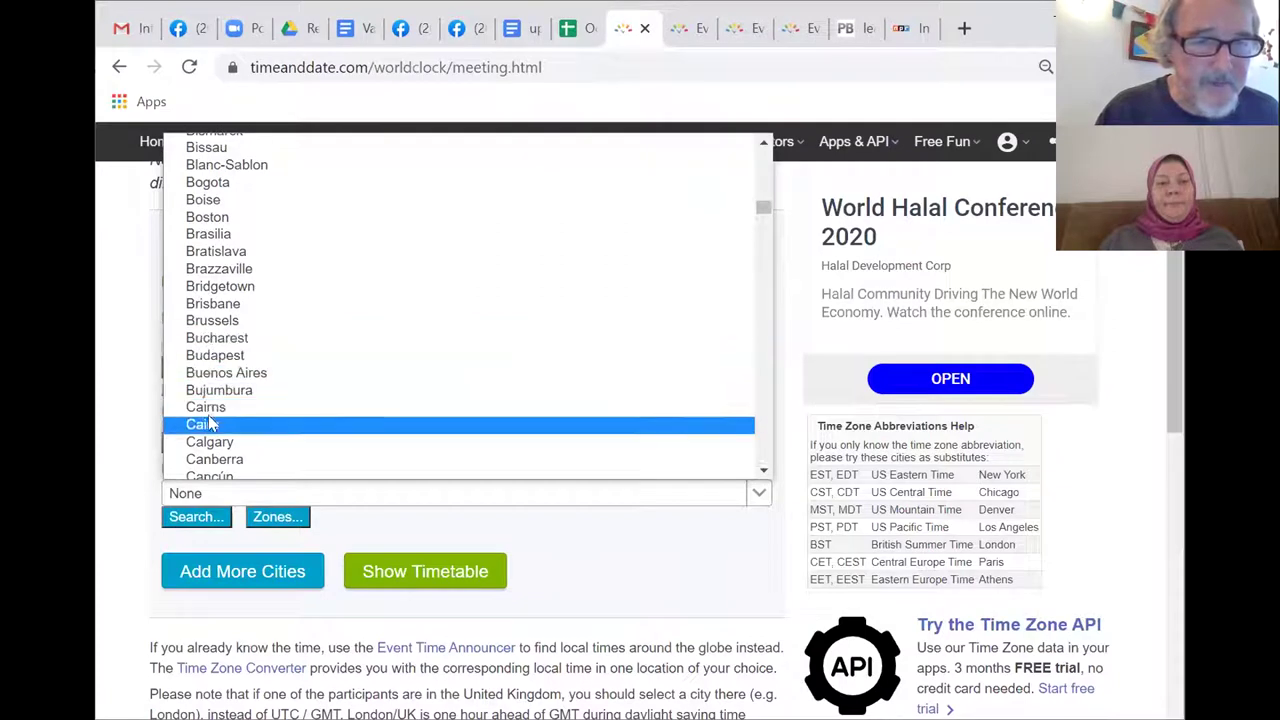
{"action": "left_click", "coordinate": [198, 218]}
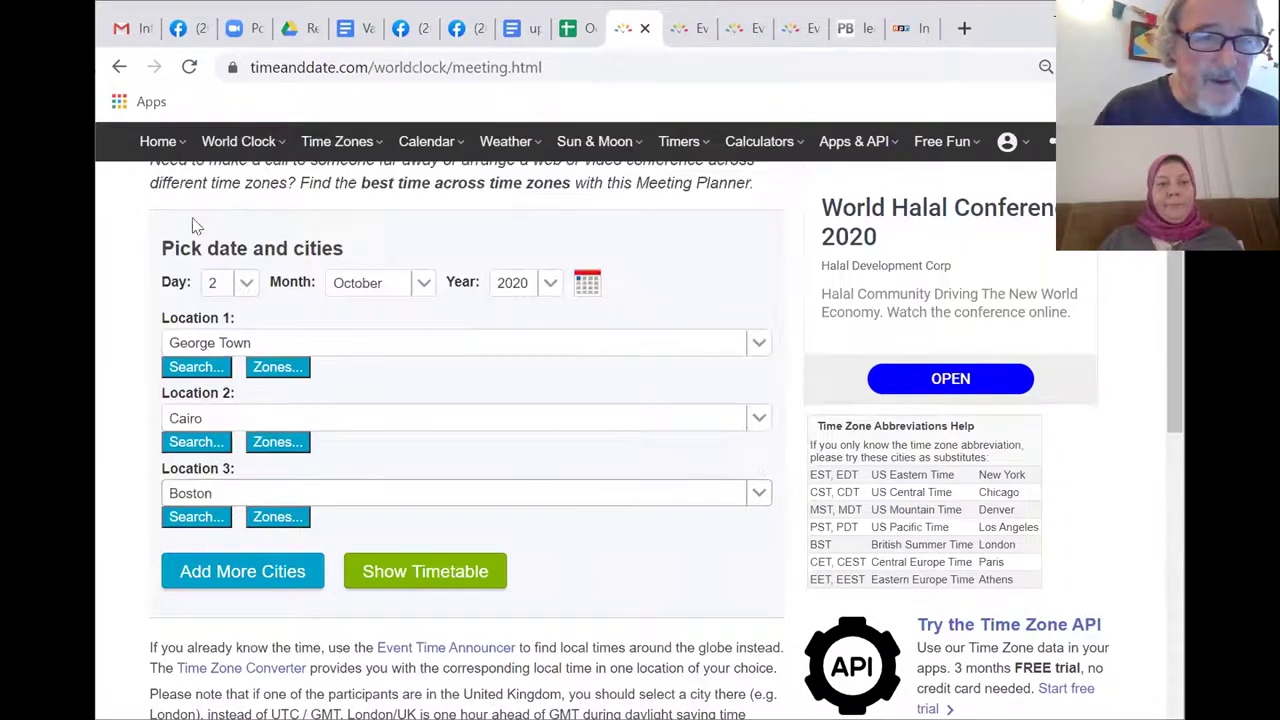
Show the meeting timetable for George Town, Cairo and Boston and review its hourly time slots.
{"action": "left_click", "coordinate": [425, 572]}
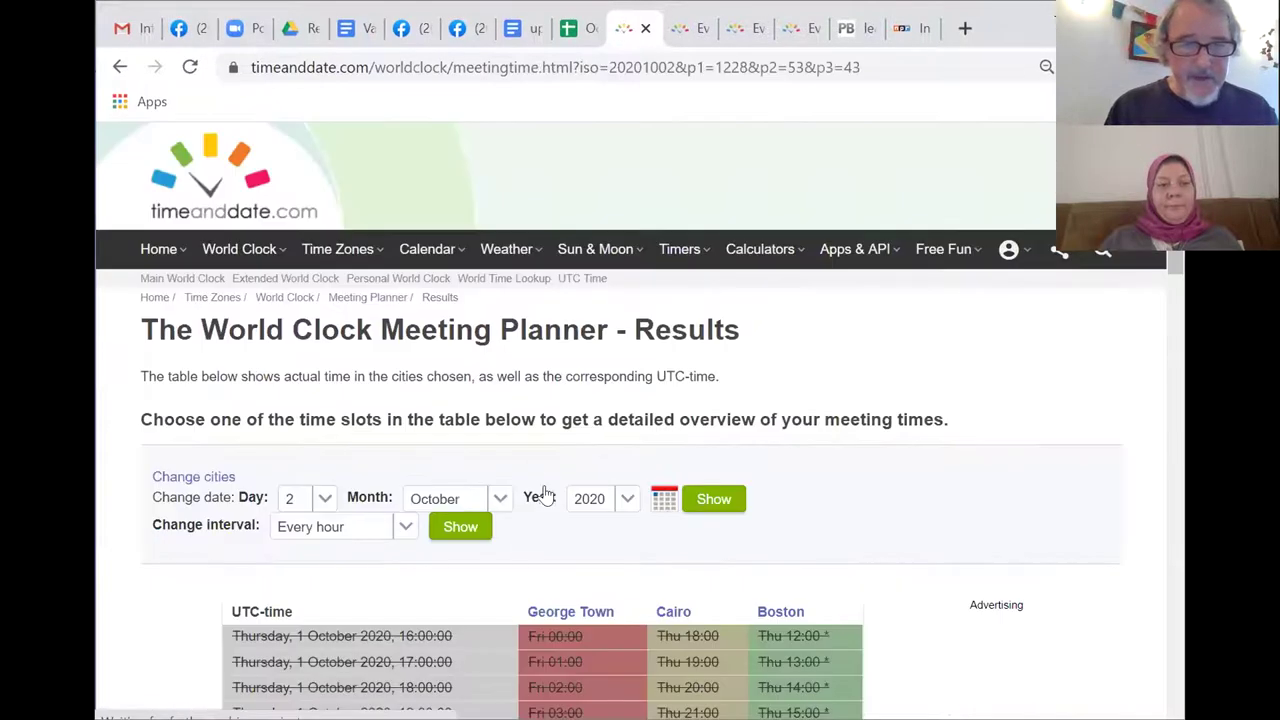
{"action": "scroll", "coordinate": [529, 451], "scroll_direction": "down", "scroll_amount": 3}
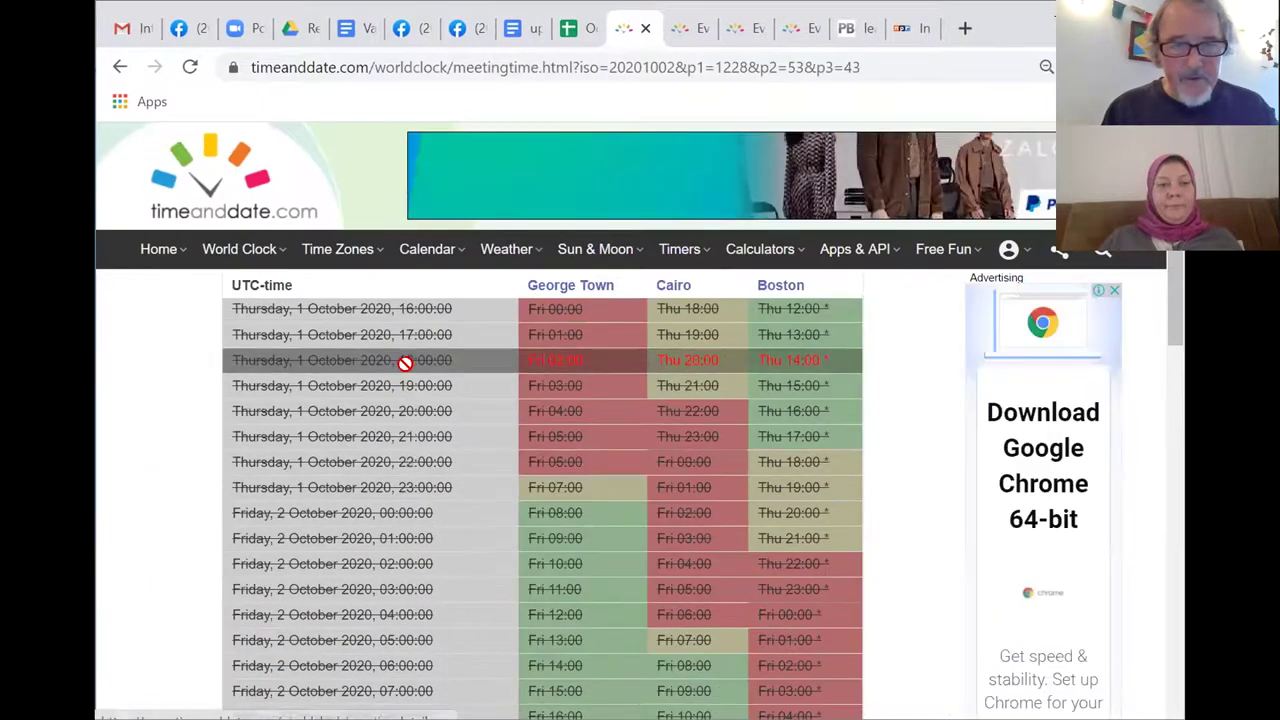
{"action": "scroll", "coordinate": [648, 524], "scroll_direction": "down", "scroll_amount": 2}
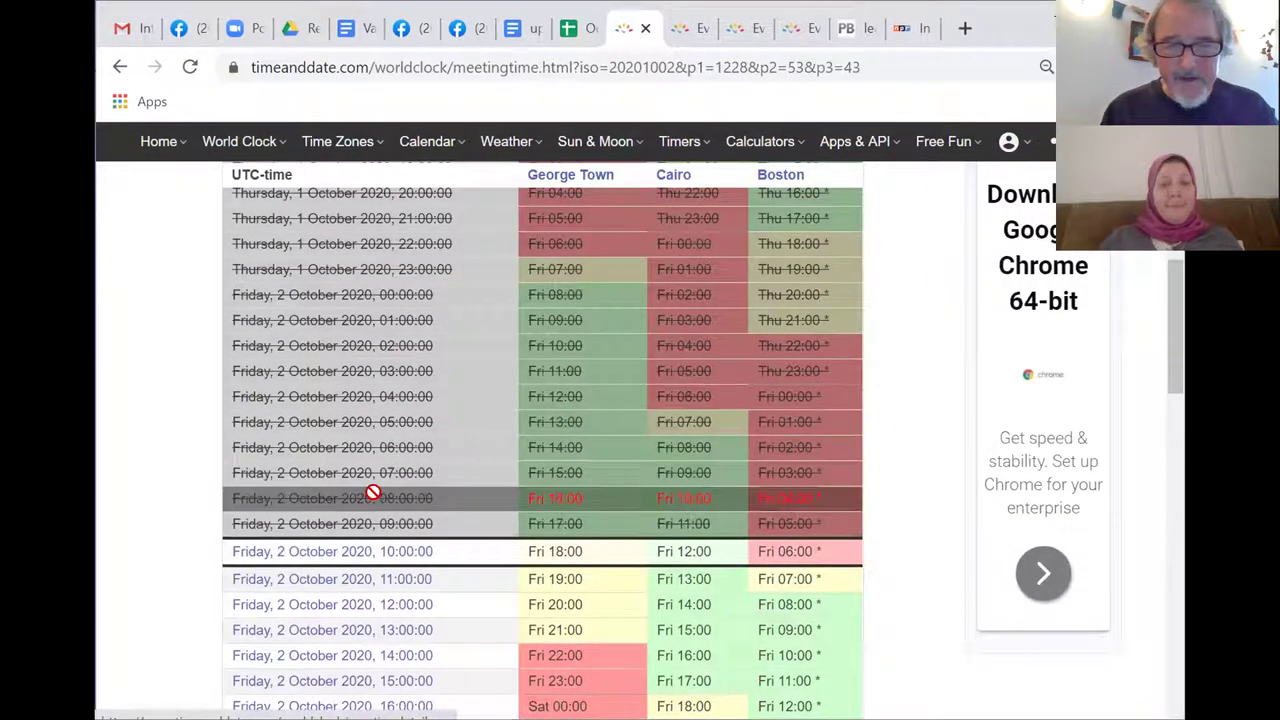
{"action": "scroll", "coordinate": [371, 491], "scroll_direction": "down", "scroll_amount": 2}
{"action": "scroll", "coordinate": [530, 380], "scroll_direction": "down", "scroll_amount": 1}
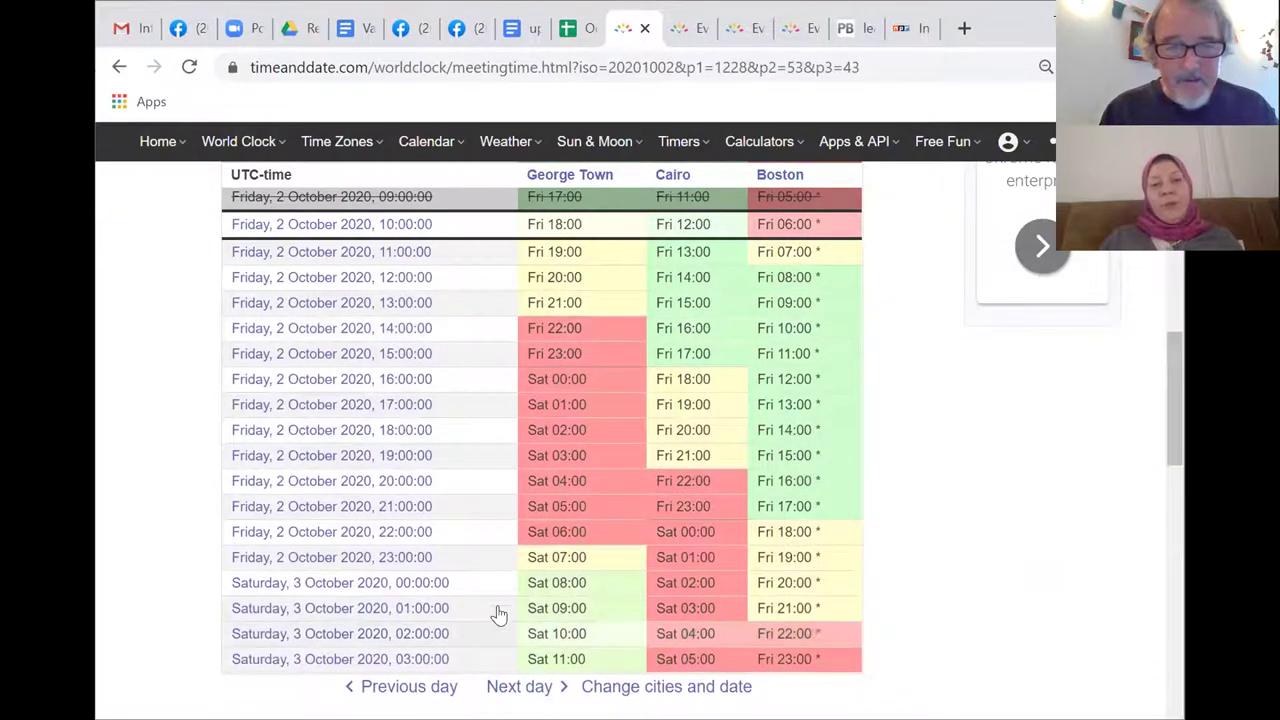
{"action": "scroll", "coordinate": [583, 626], "scroll_direction": "down", "scroll_amount": 2}
{"action": "scroll", "coordinate": [580, 614], "scroll_direction": "up", "scroll_amount": 3}
{"action": "scroll", "coordinate": [563, 597], "scroll_direction": "up", "scroll_amount": 4}
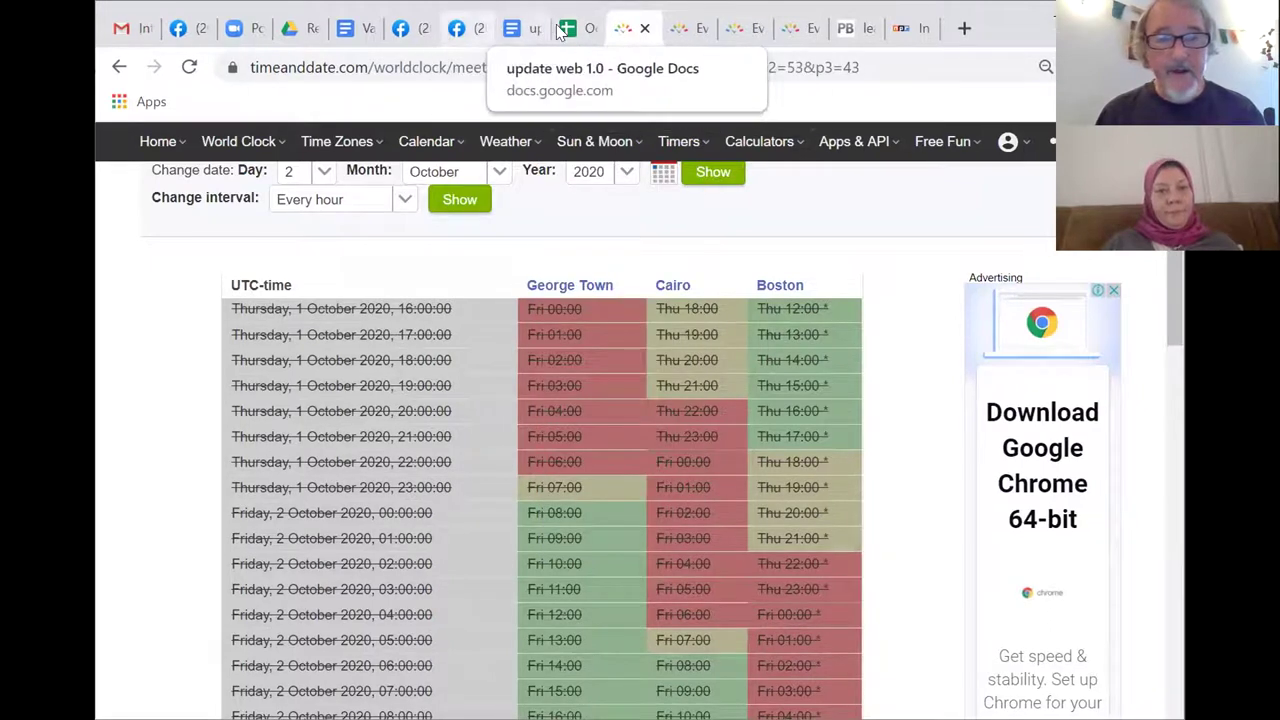
Switch to the Learning2gether wiki front page and open the Fri 9 Oct noon UTC TESOL Career Path Development webinar entry.
{"action": "mouse_move", "coordinate": [680, 141]}
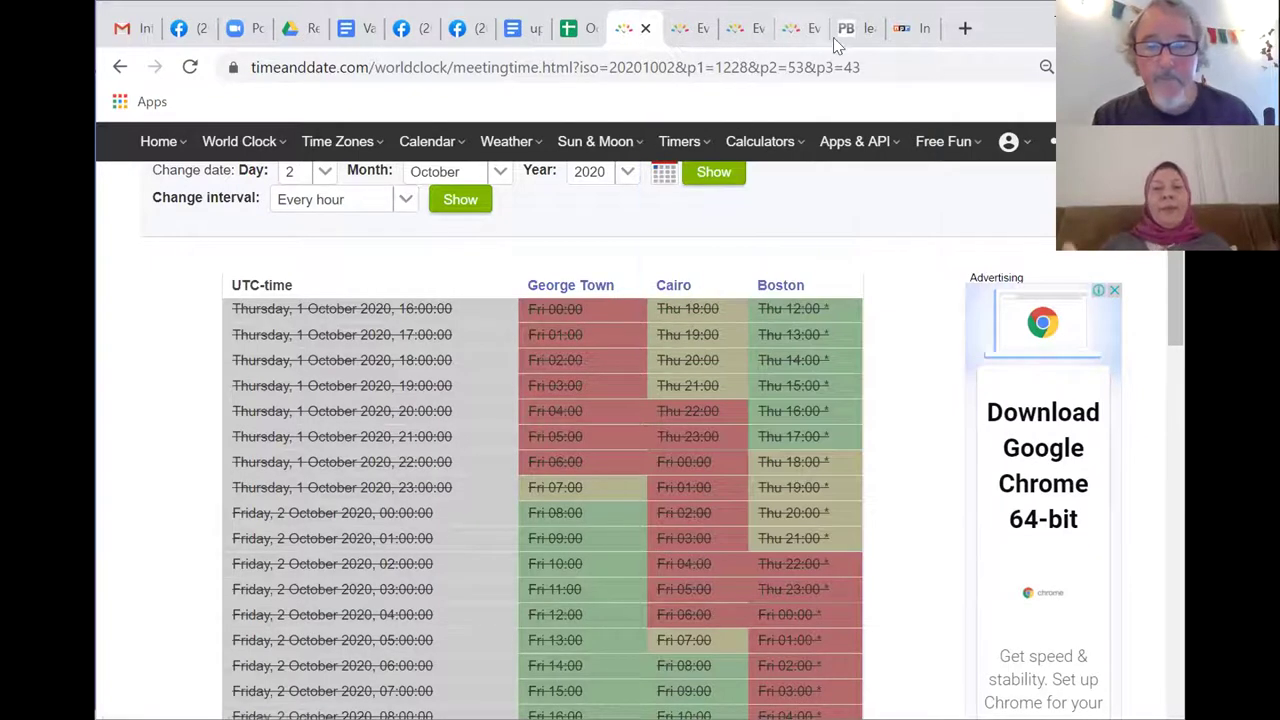
{"action": "left_click", "coordinate": [847, 28]}
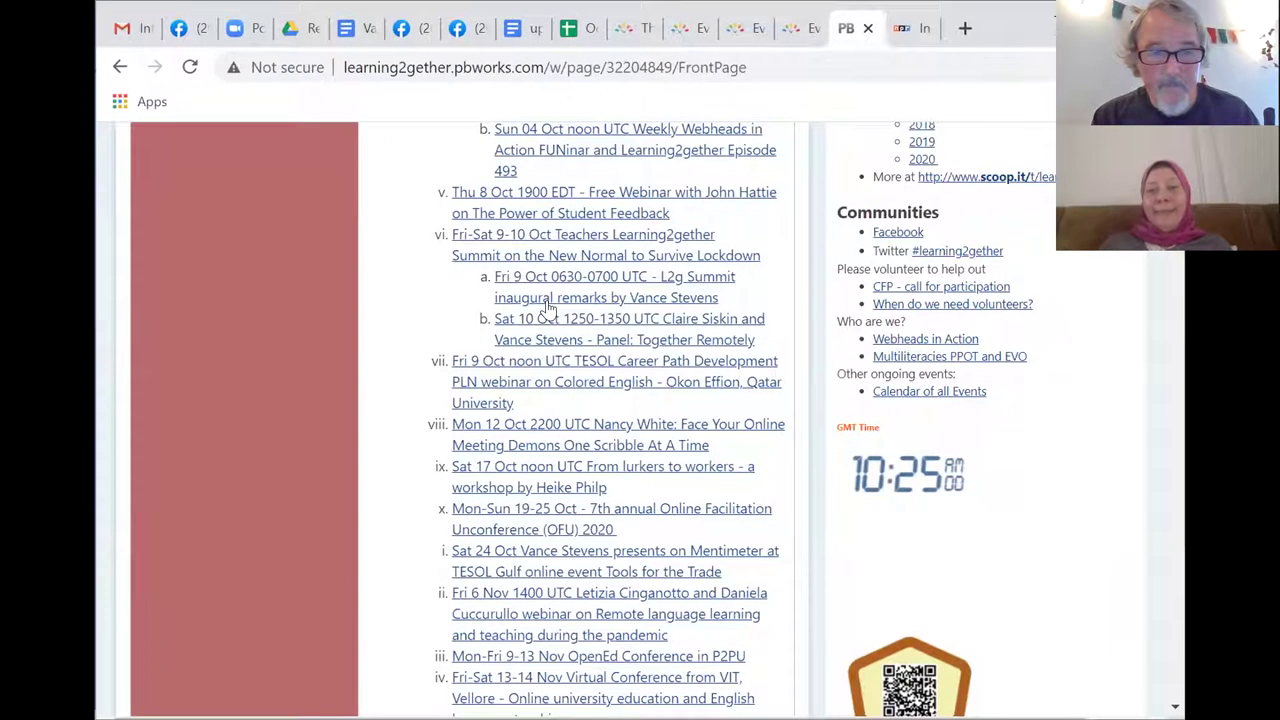
{"action": "scroll", "coordinate": [548, 303], "scroll_direction": "down", "scroll_amount": 2}
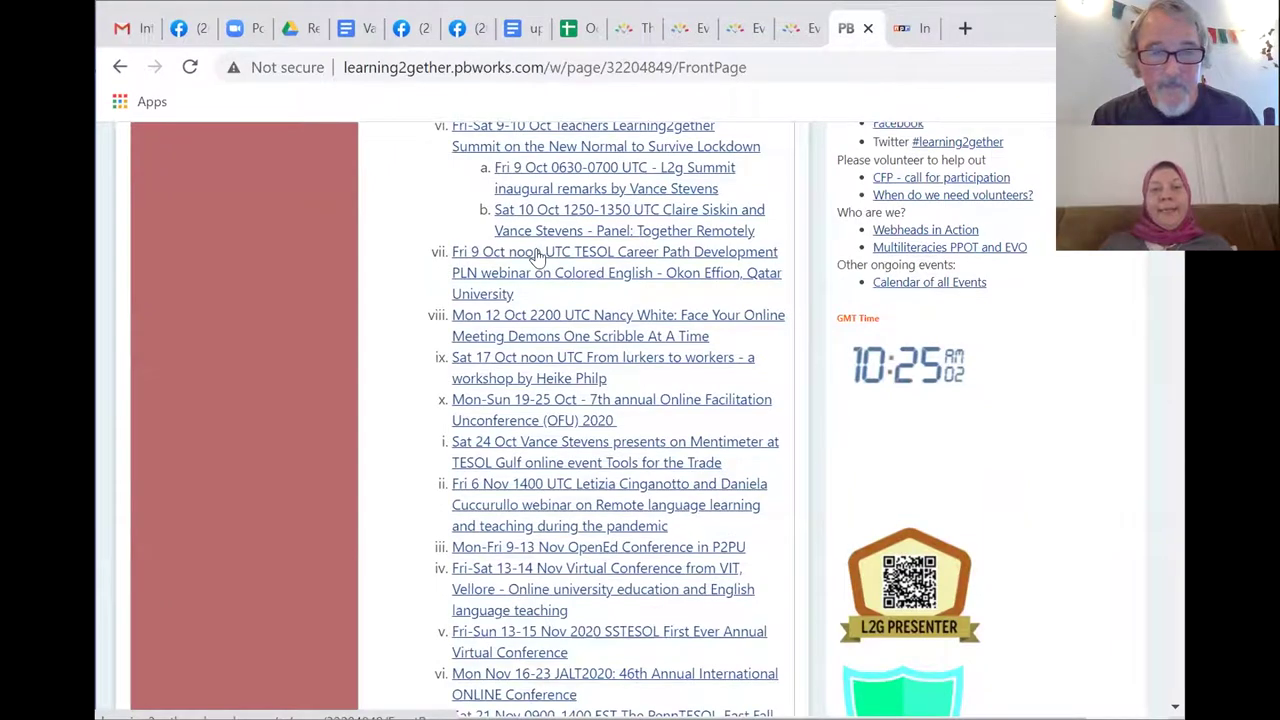
{"action": "left_click", "coordinate": [537, 256]}
{"action": "scroll", "coordinate": [537, 257], "scroll_direction": "down", "scroll_amount": 1}
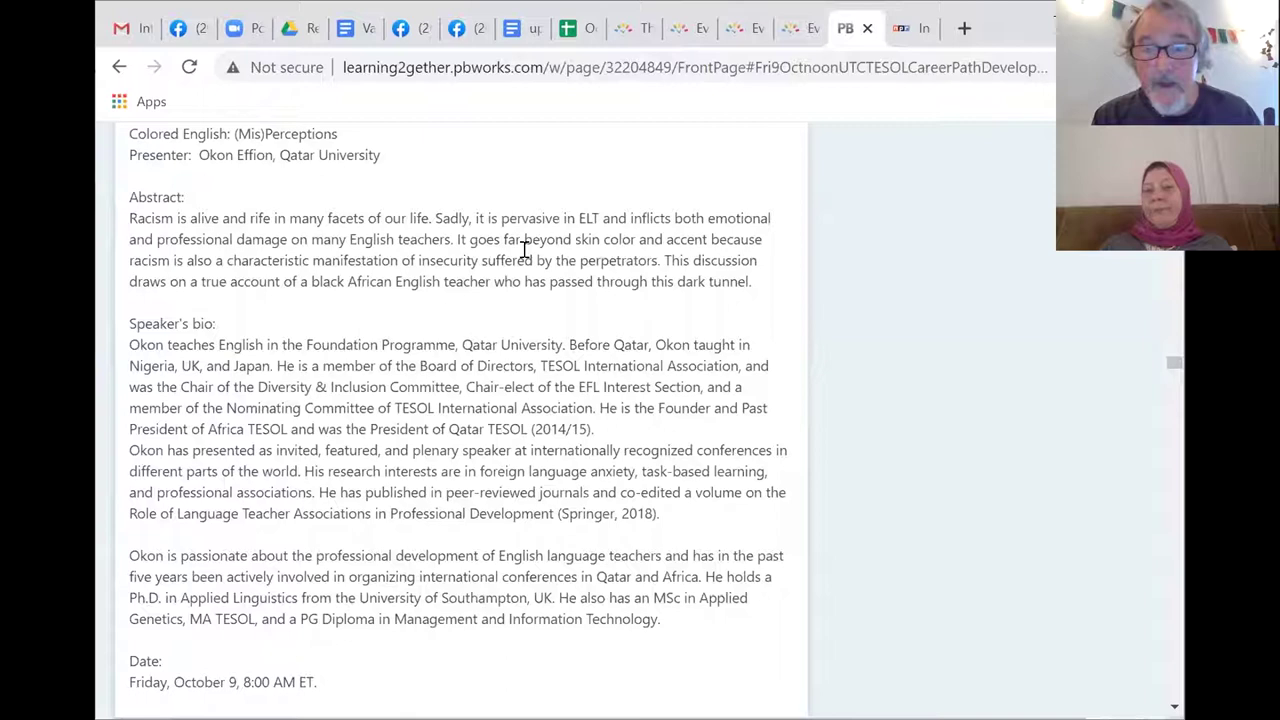
{"action": "scroll", "coordinate": [525, 248], "scroll_direction": "up", "scroll_amount": 1}
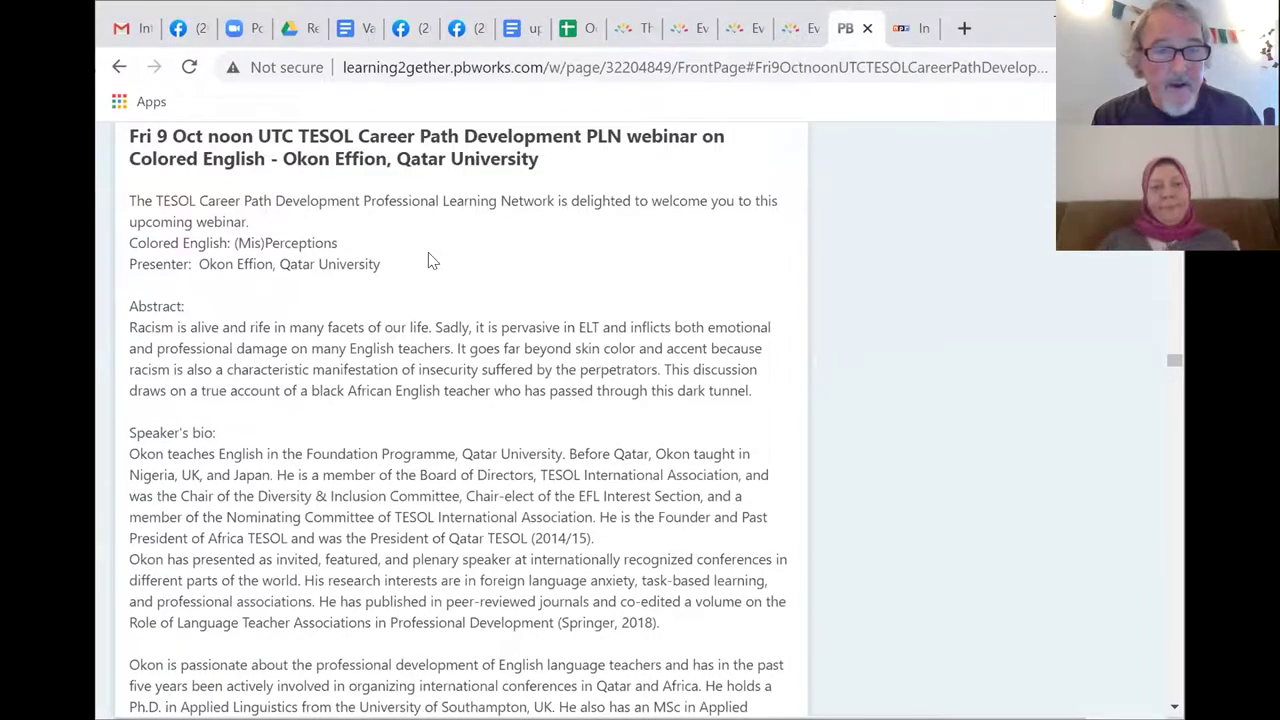
{"action": "scroll", "coordinate": [432, 261], "scroll_direction": "down", "scroll_amount": 5}
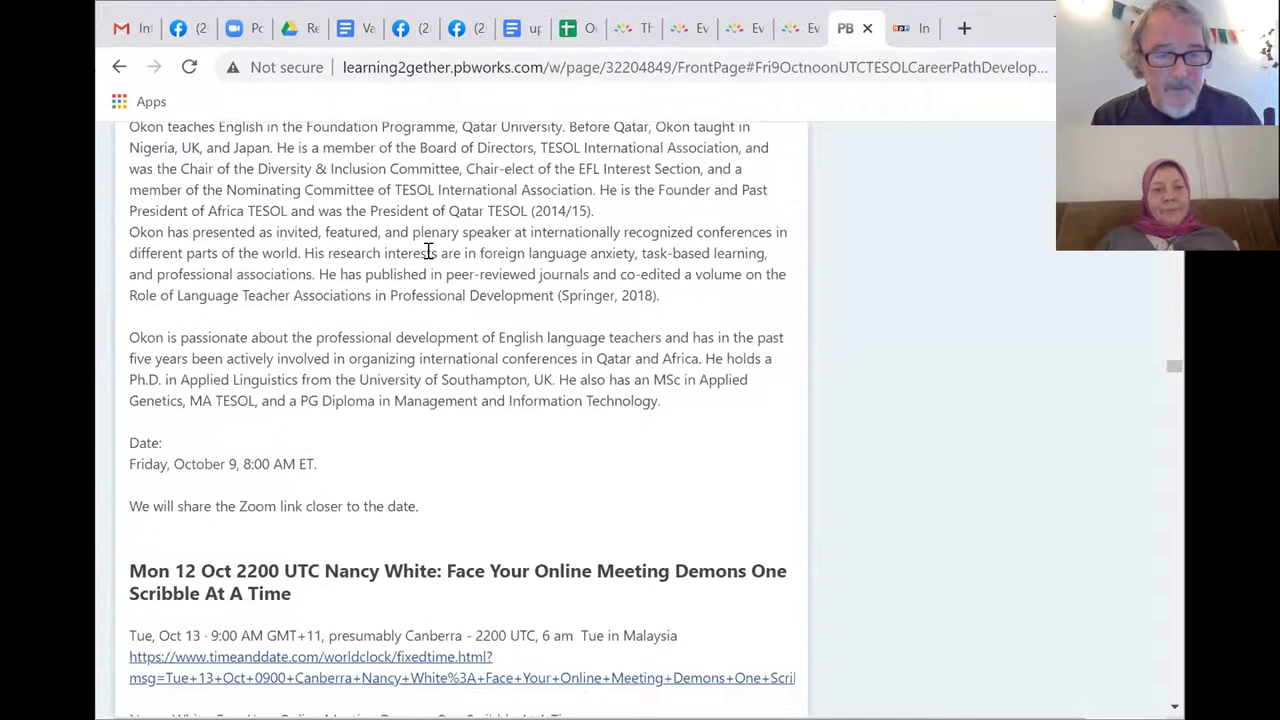
Look through the wiki's later October and November event entries and how they list their dates and times.
{"action": "scroll", "coordinate": [429, 257], "scroll_direction": "down", "scroll_amount": 12}
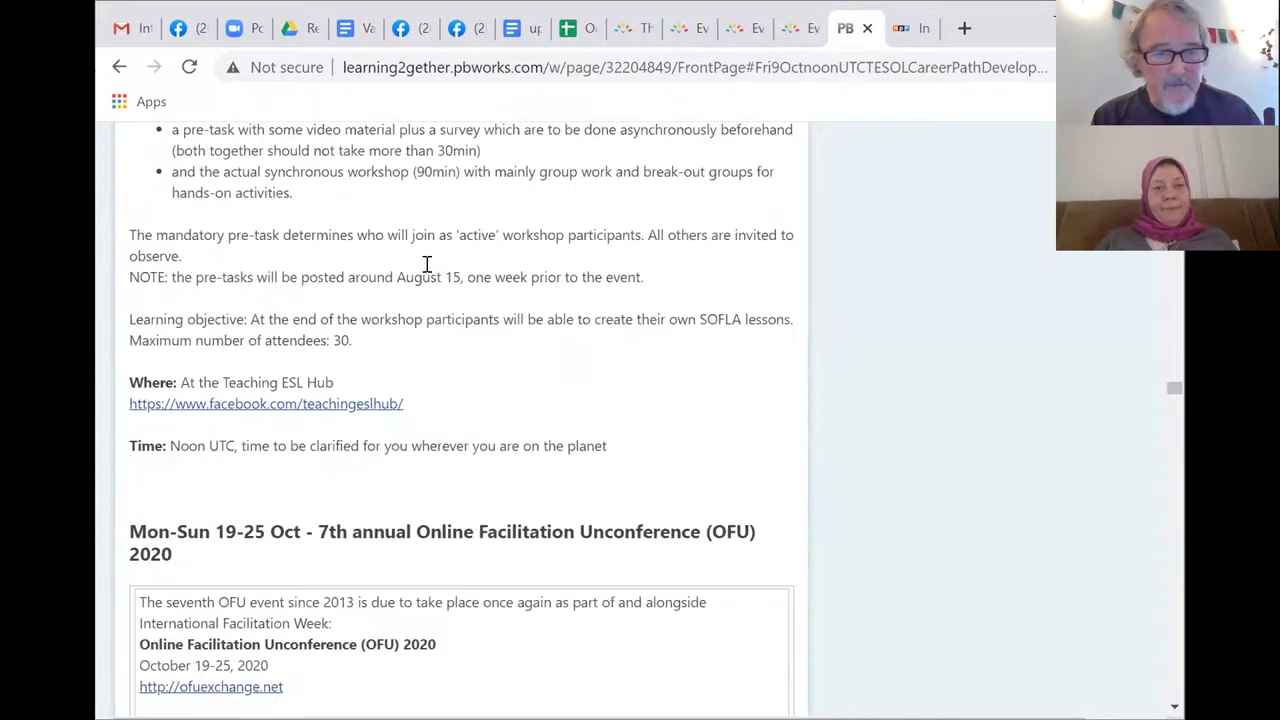
{"action": "scroll", "coordinate": [432, 277], "scroll_direction": "down", "scroll_amount": 12}
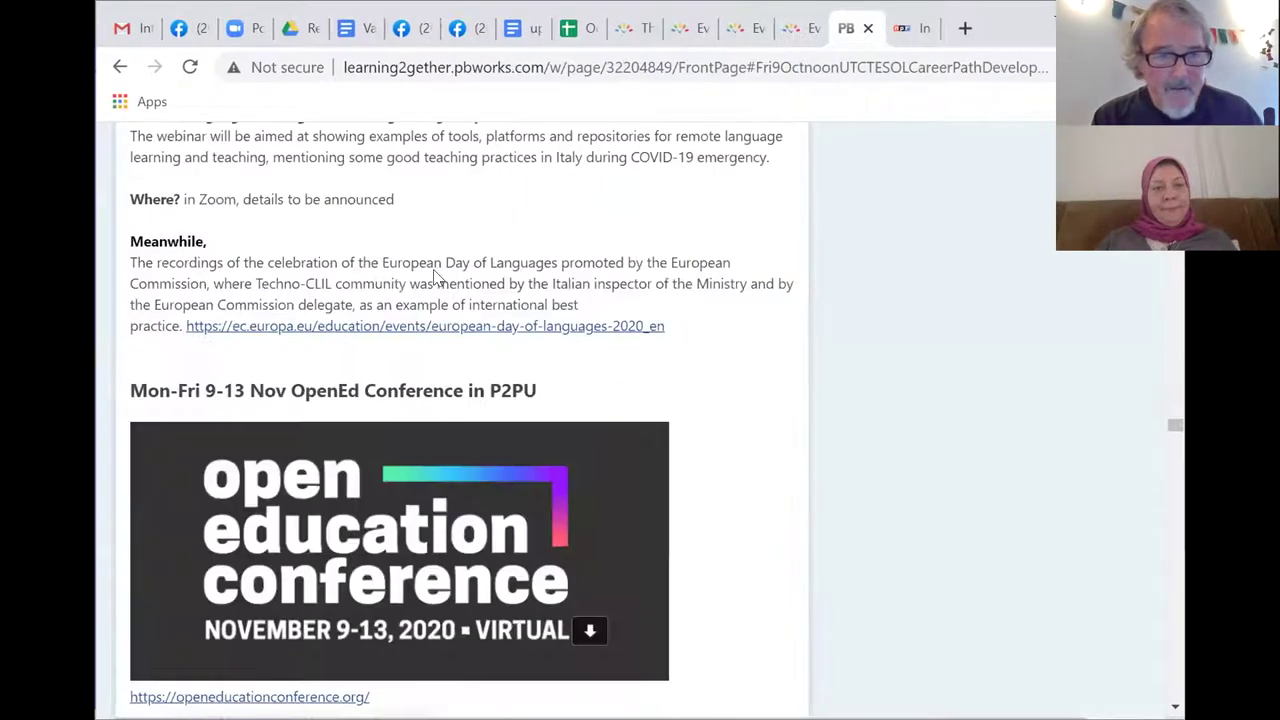
{"action": "scroll", "coordinate": [435, 276], "scroll_direction": "down", "scroll_amount": 2}
{"action": "scroll", "coordinate": [432, 262], "scroll_direction": "down", "scroll_amount": 12}
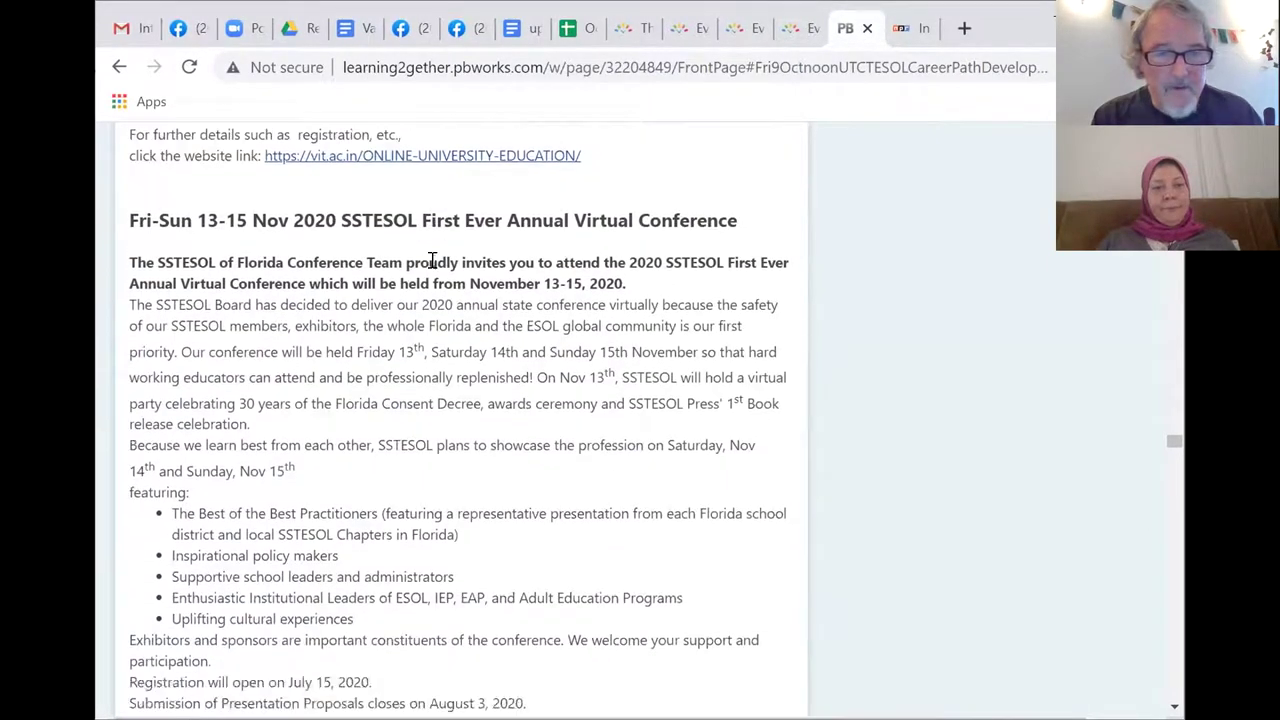
{"action": "scroll", "coordinate": [431, 260], "scroll_direction": "up", "scroll_amount": 1}
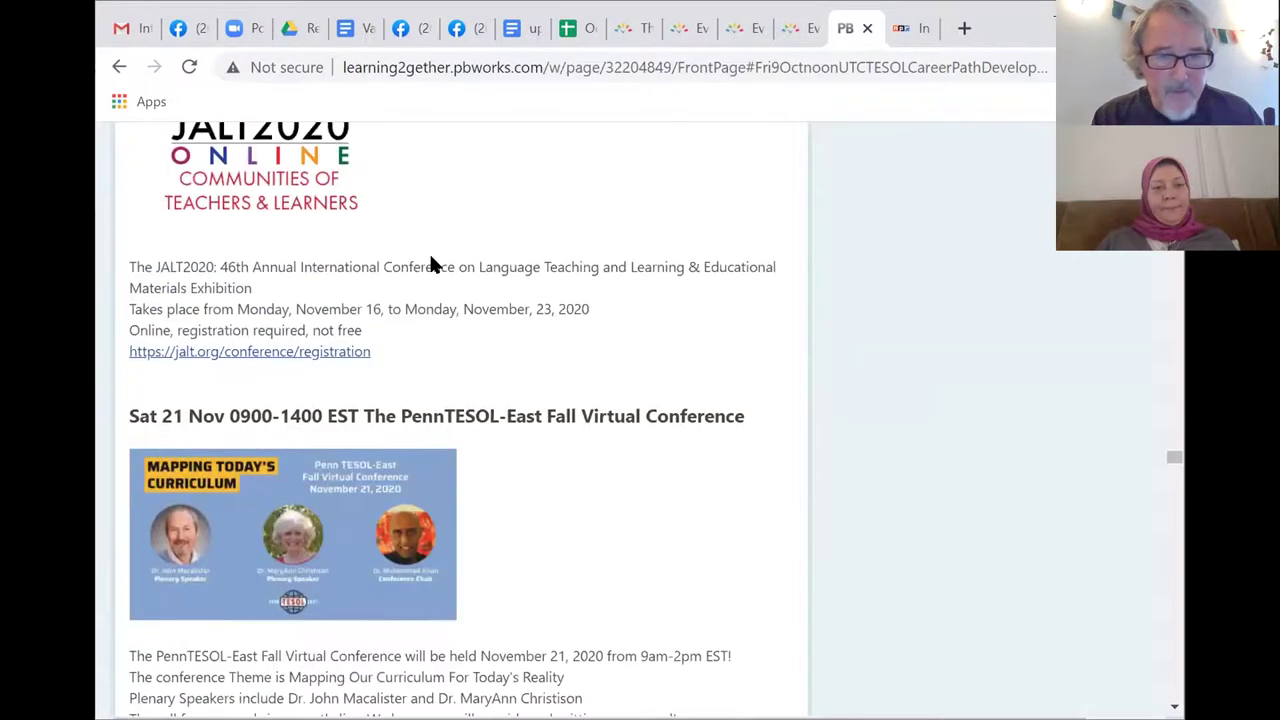
{"action": "scroll", "coordinate": [431, 260], "scroll_direction": "down", "scroll_amount": 5}
{"action": "scroll", "coordinate": [430, 260], "scroll_direction": "up", "scroll_amount": 15}
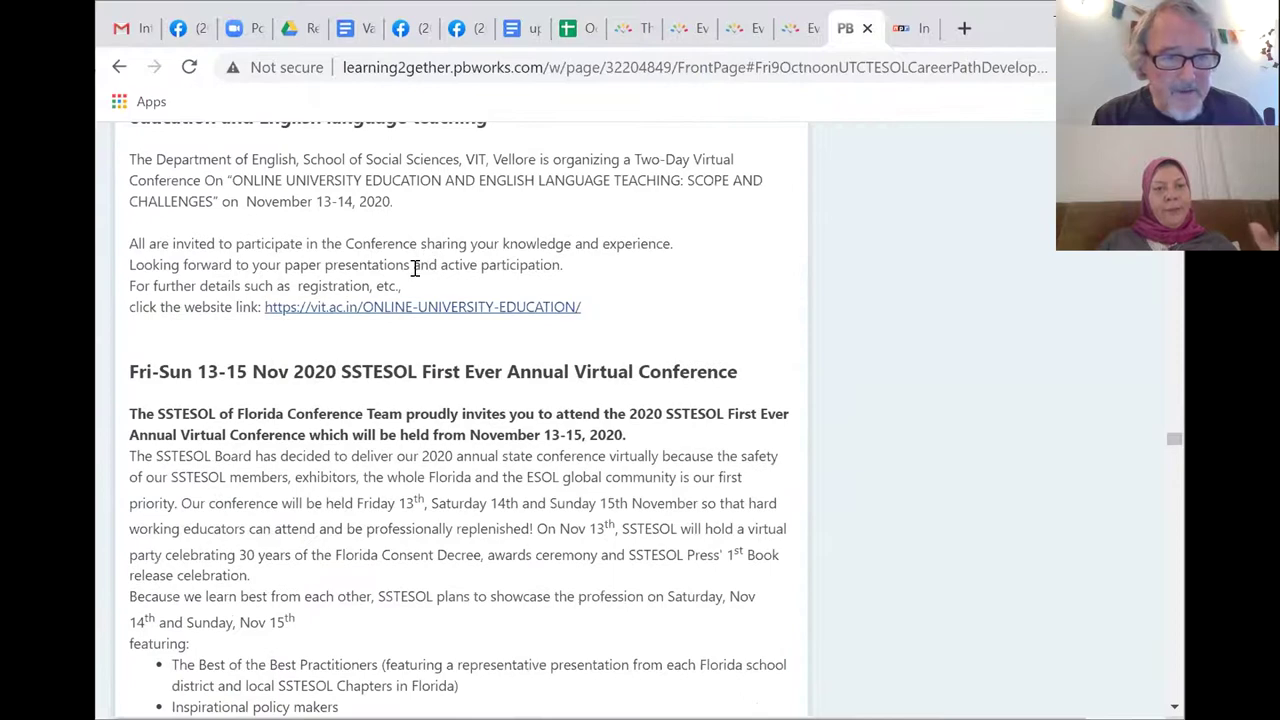
{"action": "scroll", "coordinate": [425, 258], "scroll_direction": "up", "scroll_amount": 8}
{"action": "scroll", "coordinate": [400, 288], "scroll_direction": "up", "scroll_amount": 5}
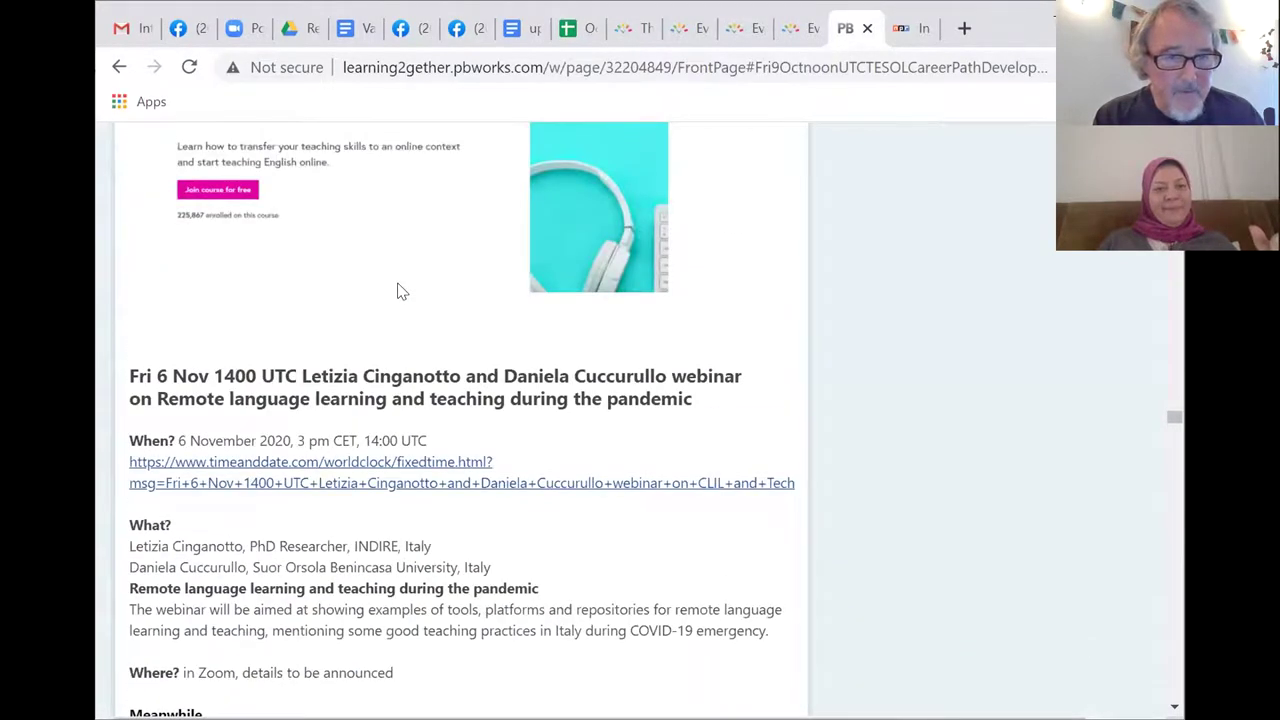
{"action": "scroll", "coordinate": [398, 290], "scroll_direction": "down", "scroll_amount": 4}
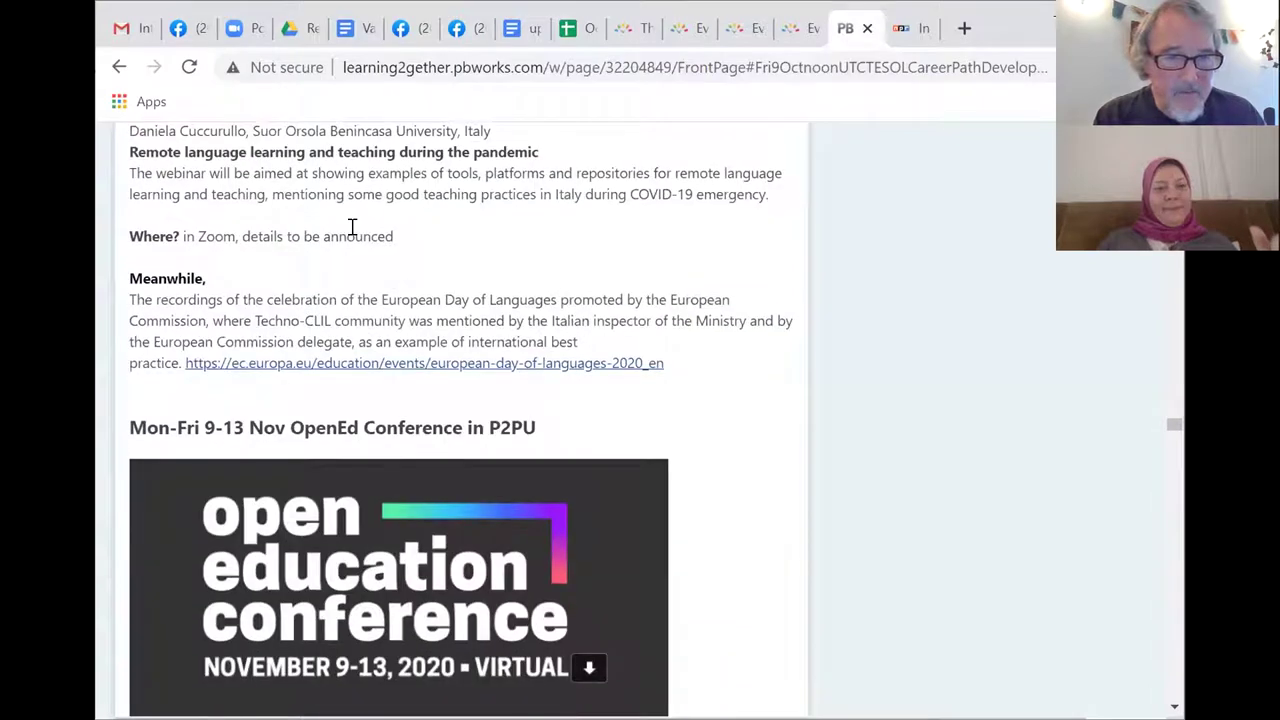
{"action": "scroll", "coordinate": [324, 316], "scroll_direction": "up", "scroll_amount": 5}
Return to the Fri 9 Oct webinar entry on Colored English and look over its details.
{"action": "scroll", "coordinate": [324, 316], "scroll_direction": "up", "scroll_amount": 20}
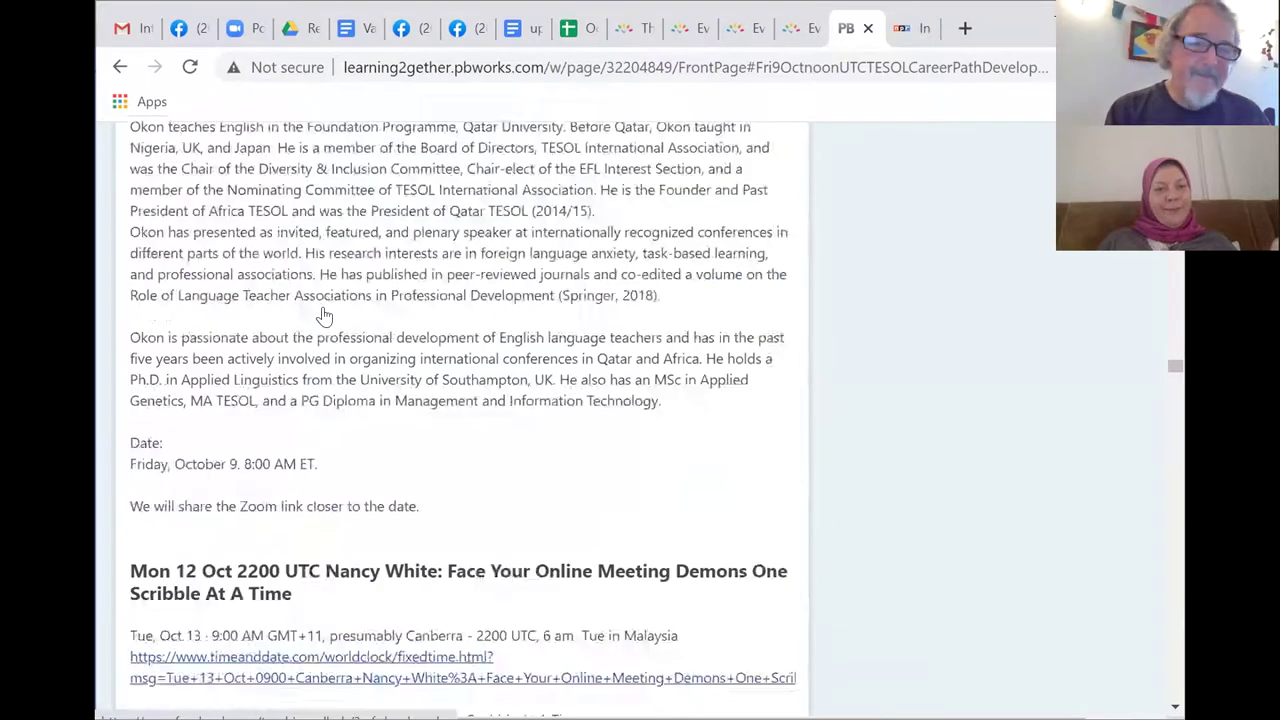
{"action": "scroll", "coordinate": [324, 316], "scroll_direction": "up", "scroll_amount": 7}
{"action": "scroll", "coordinate": [324, 316], "scroll_direction": "down", "scroll_amount": 3}
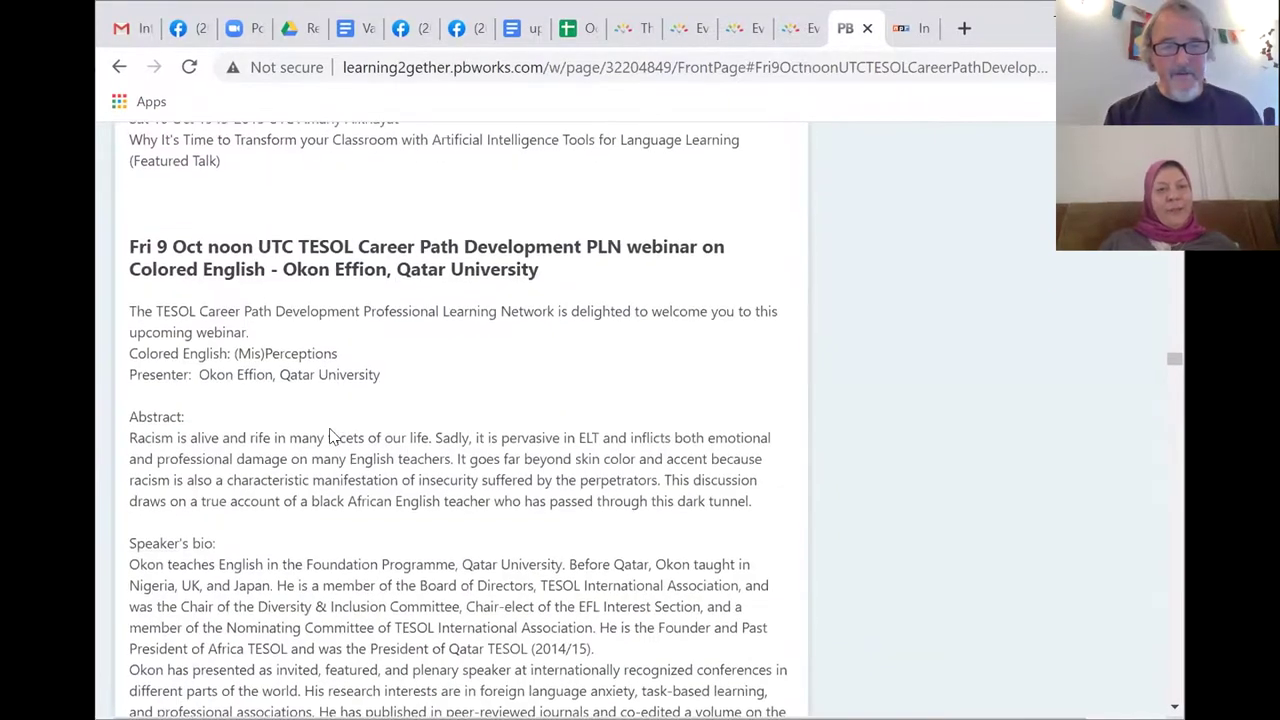
{"action": "scroll", "coordinate": [351, 367], "scroll_direction": "up", "scroll_amount": 3}
{"action": "scroll", "coordinate": [351, 367], "scroll_direction": "up", "scroll_amount": 4}
{"action": "scroll", "coordinate": [346, 371], "scroll_direction": "down", "scroll_amount": 7}
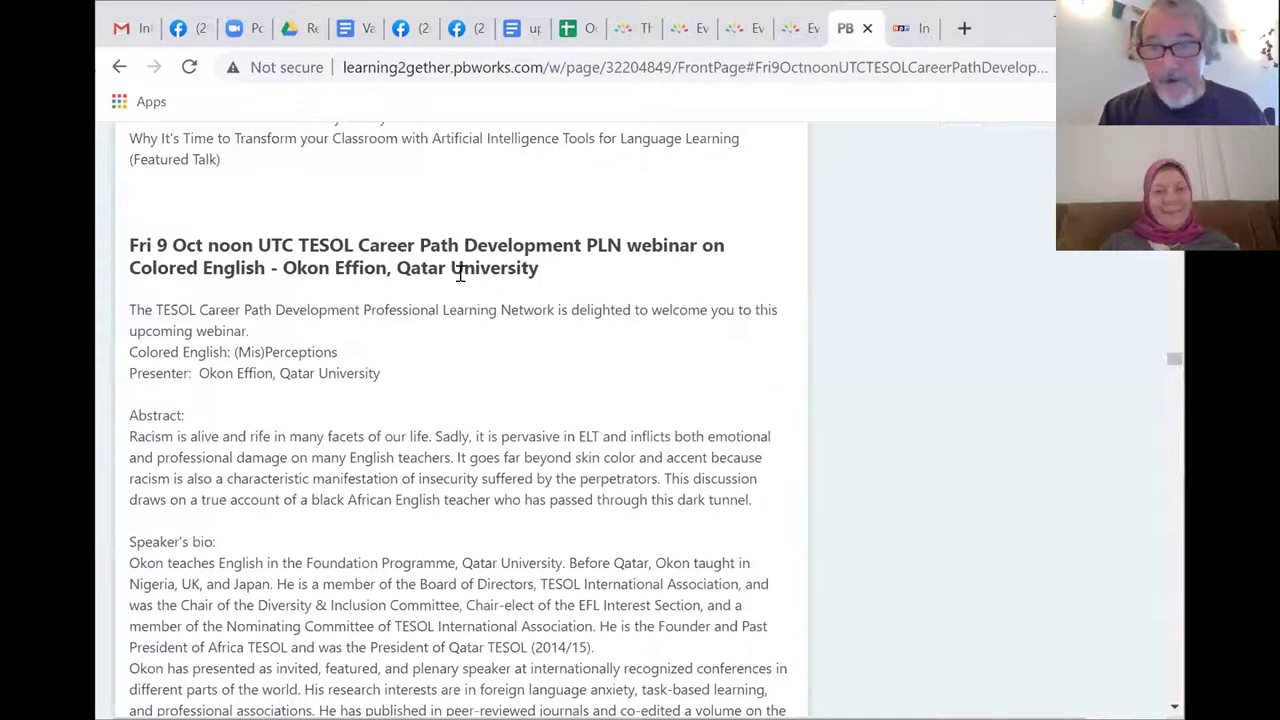
Find the Fri-Sat 9-10 Oct Teachers Learning2gether Summit section and examine its introduction.
{"action": "scroll", "coordinate": [447, 273], "scroll_direction": "up", "scroll_amount": 6}
{"action": "scroll", "coordinate": [445, 287], "scroll_direction": "up", "scroll_amount": 15}
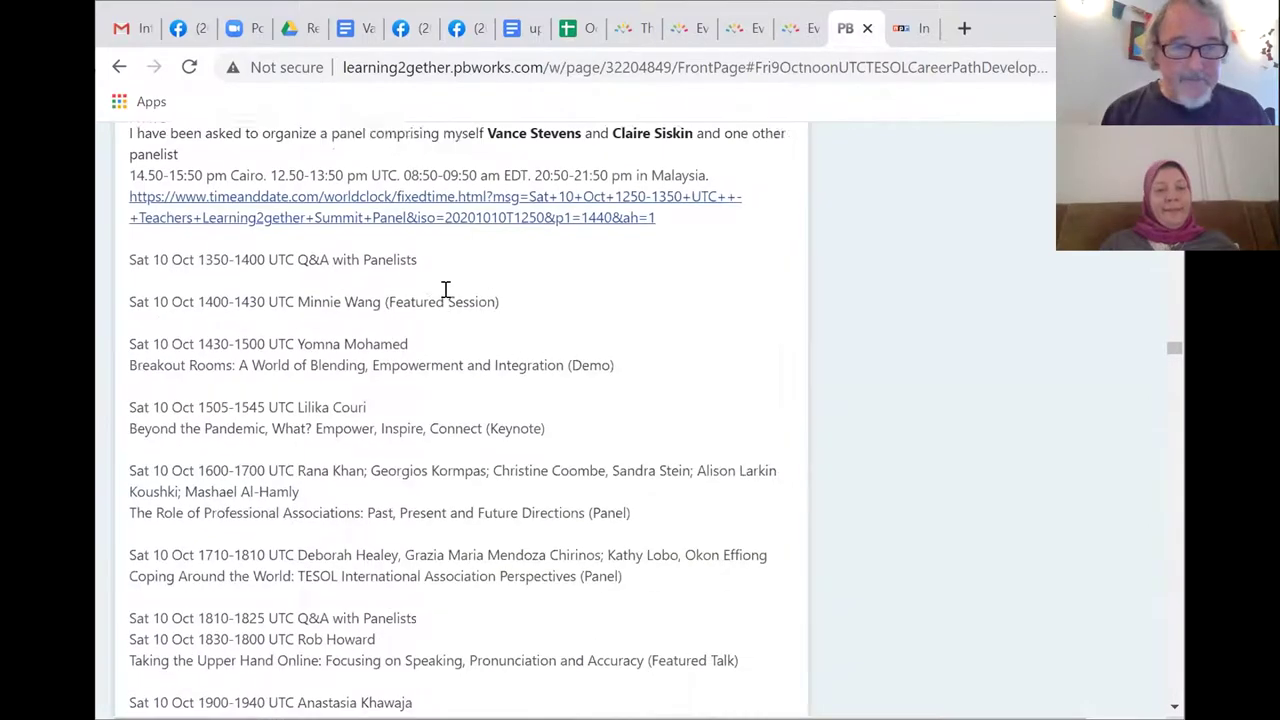
{"action": "scroll", "coordinate": [444, 284], "scroll_direction": "up", "scroll_amount": 12}
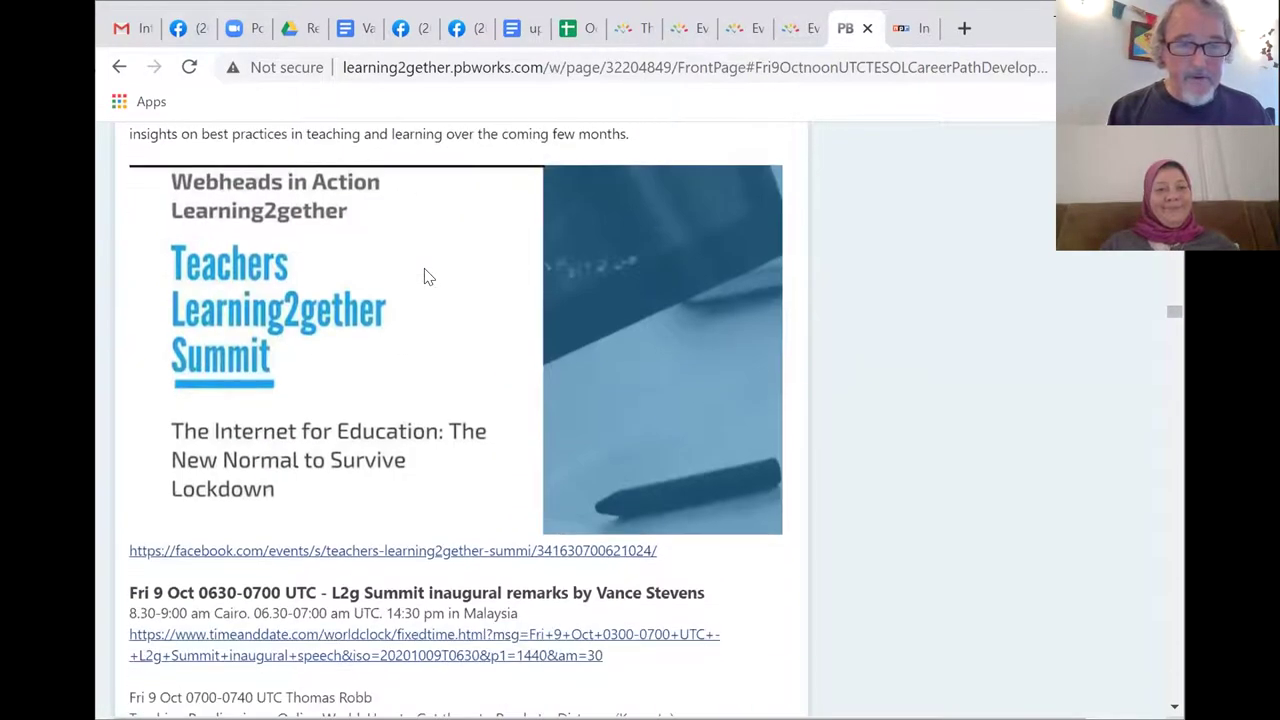
{"action": "scroll", "coordinate": [425, 272], "scroll_direction": "up", "scroll_amount": 2}
{"action": "scroll", "coordinate": [424, 268], "scroll_direction": "down", "scroll_amount": 1}
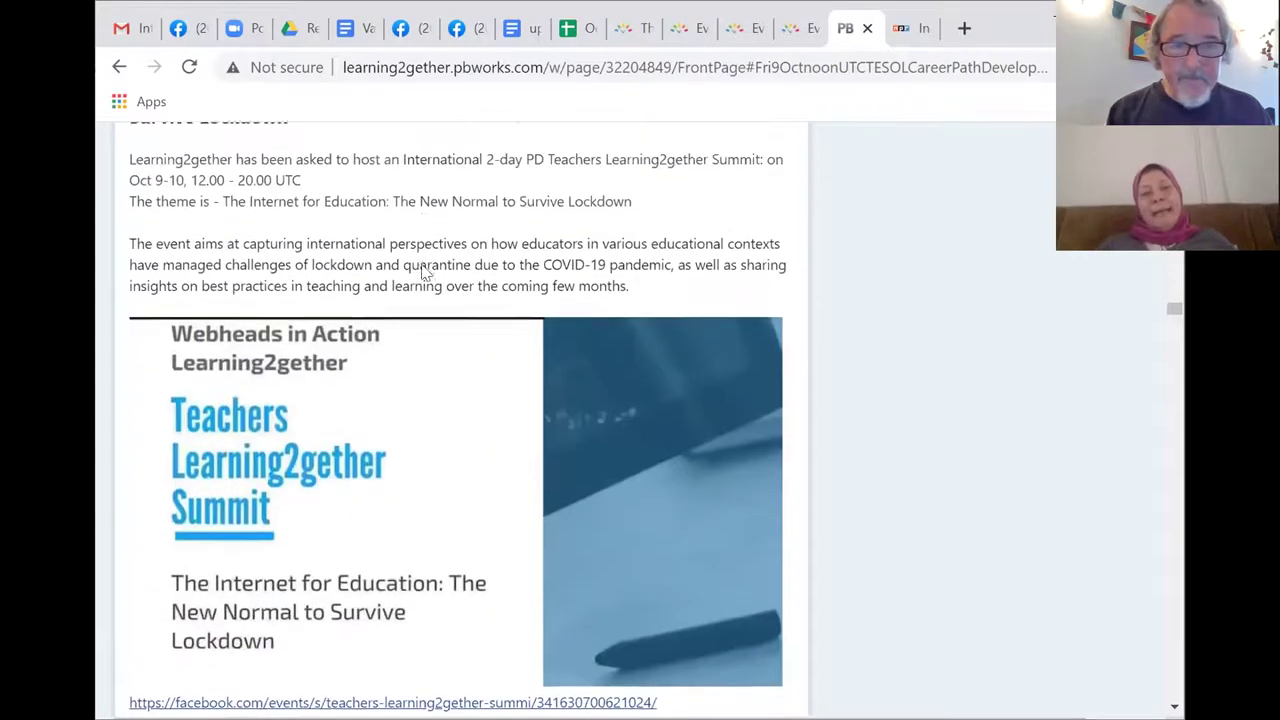
{"action": "scroll", "coordinate": [424, 270], "scroll_direction": "up", "scroll_amount": 2}
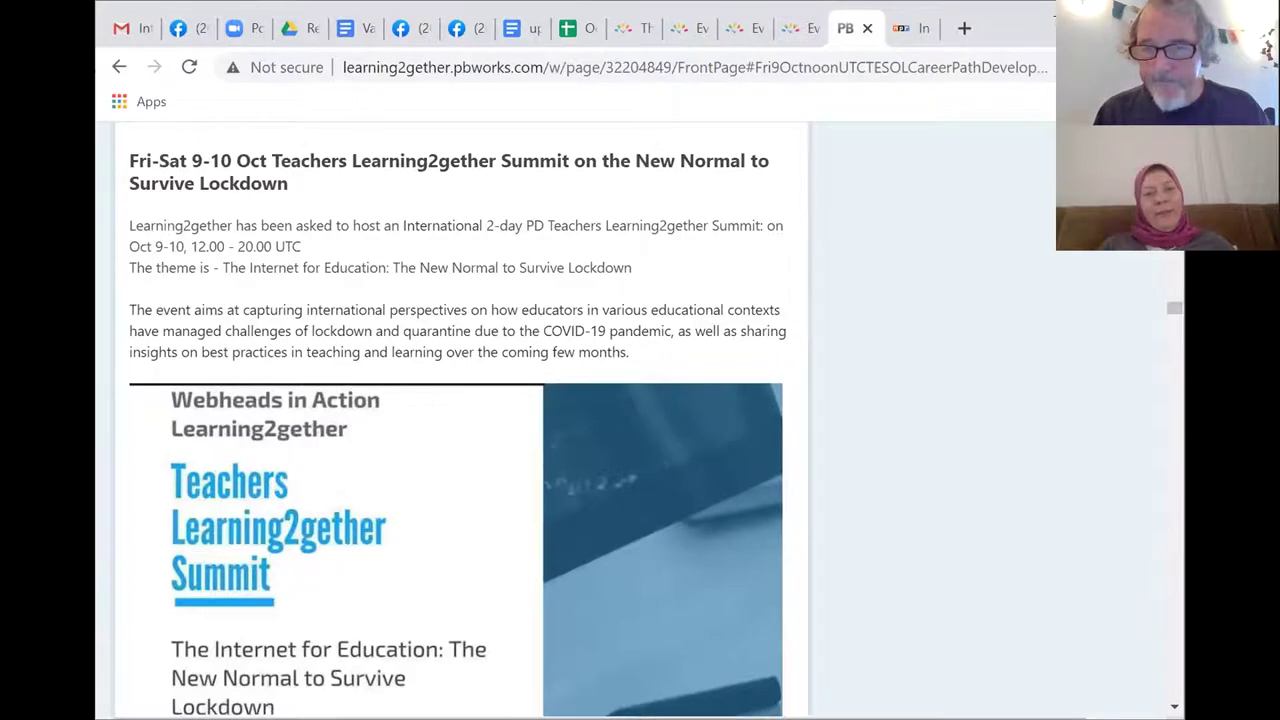
{"action": "scroll", "coordinate": [148, 248], "scroll_direction": "up", "scroll_amount": 6}
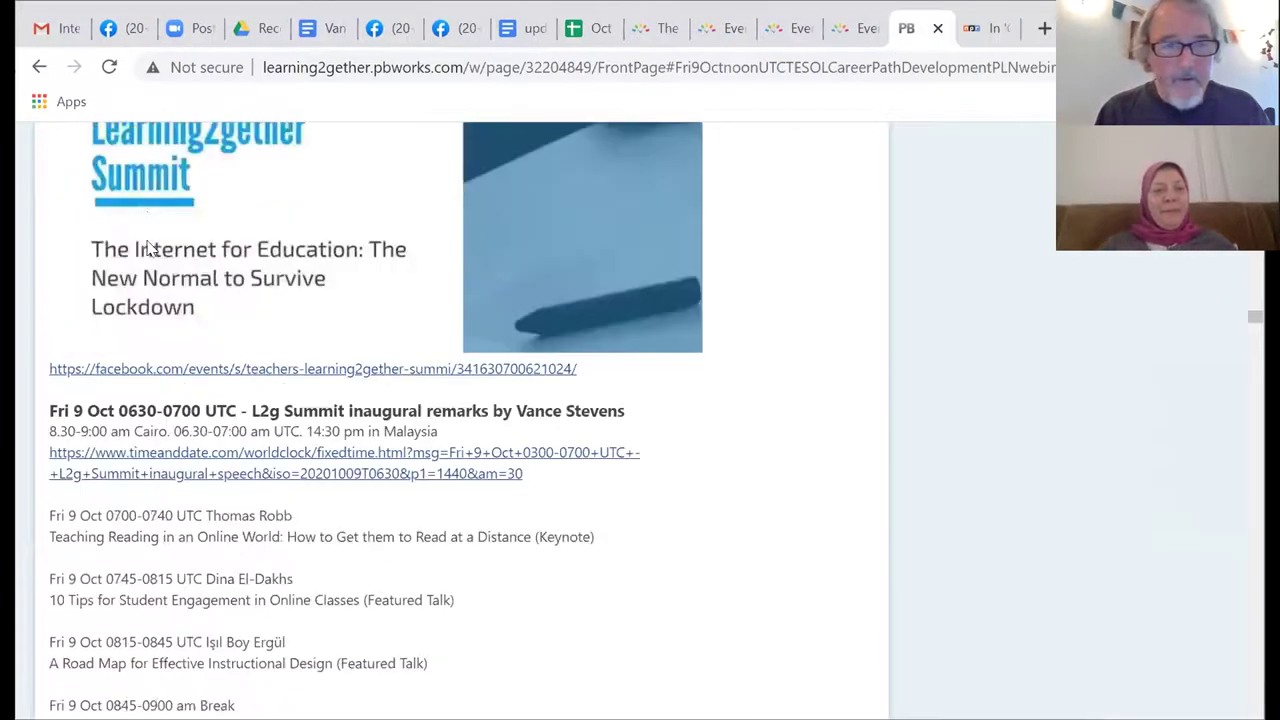
{"action": "scroll", "coordinate": [148, 248], "scroll_direction": "up", "scroll_amount": 1}
{"action": "scroll", "coordinate": [148, 248], "scroll_direction": "up", "scroll_amount": 1}
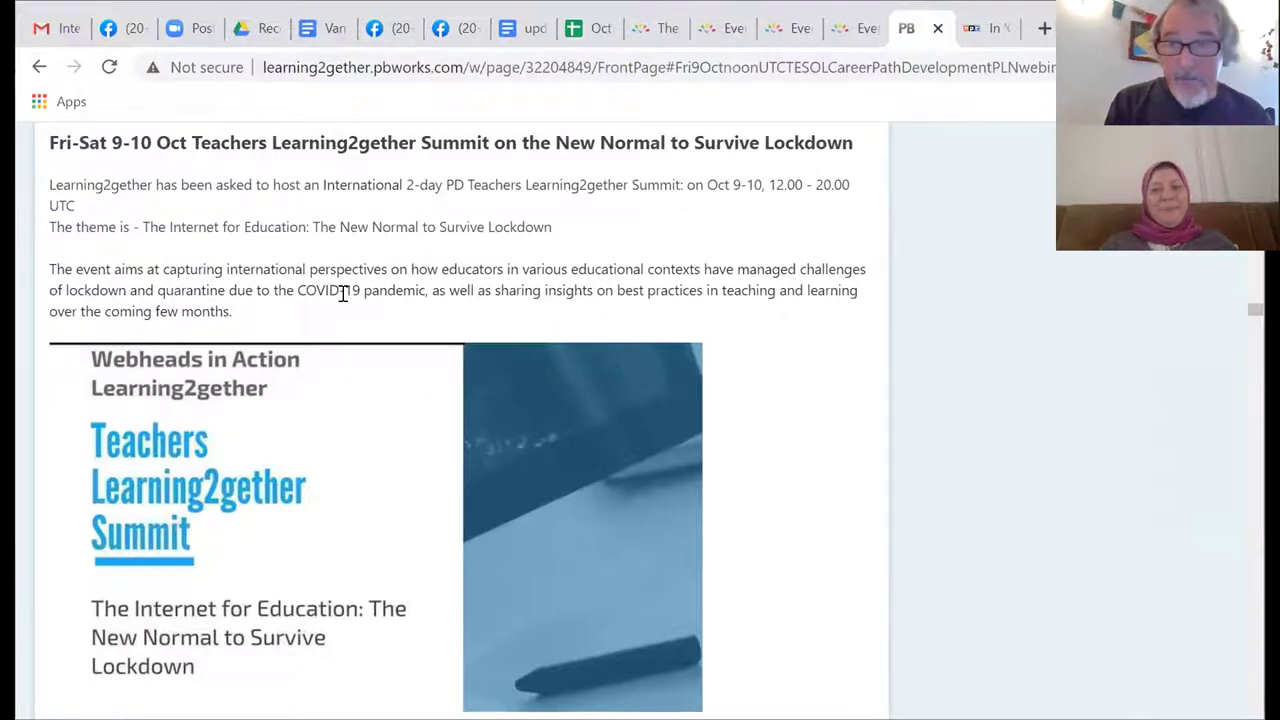
Examine the summit's Fri 9 Oct session schedule with UTC times, highlighting part of the 0700-0740 keynote line.
{"action": "scroll", "coordinate": [343, 292], "scroll_direction": "down", "scroll_amount": 7}
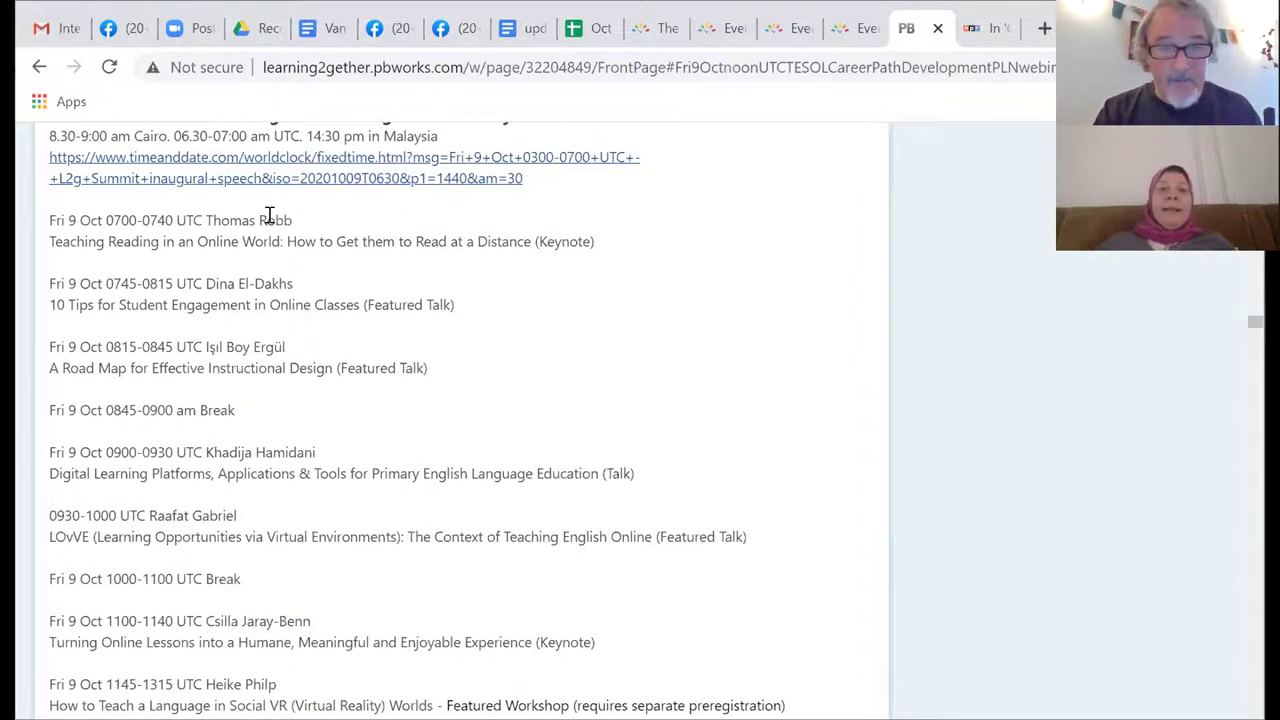
{"action": "left_click_drag", "start_coordinate": [267, 220], "coordinate": [186, 220]}
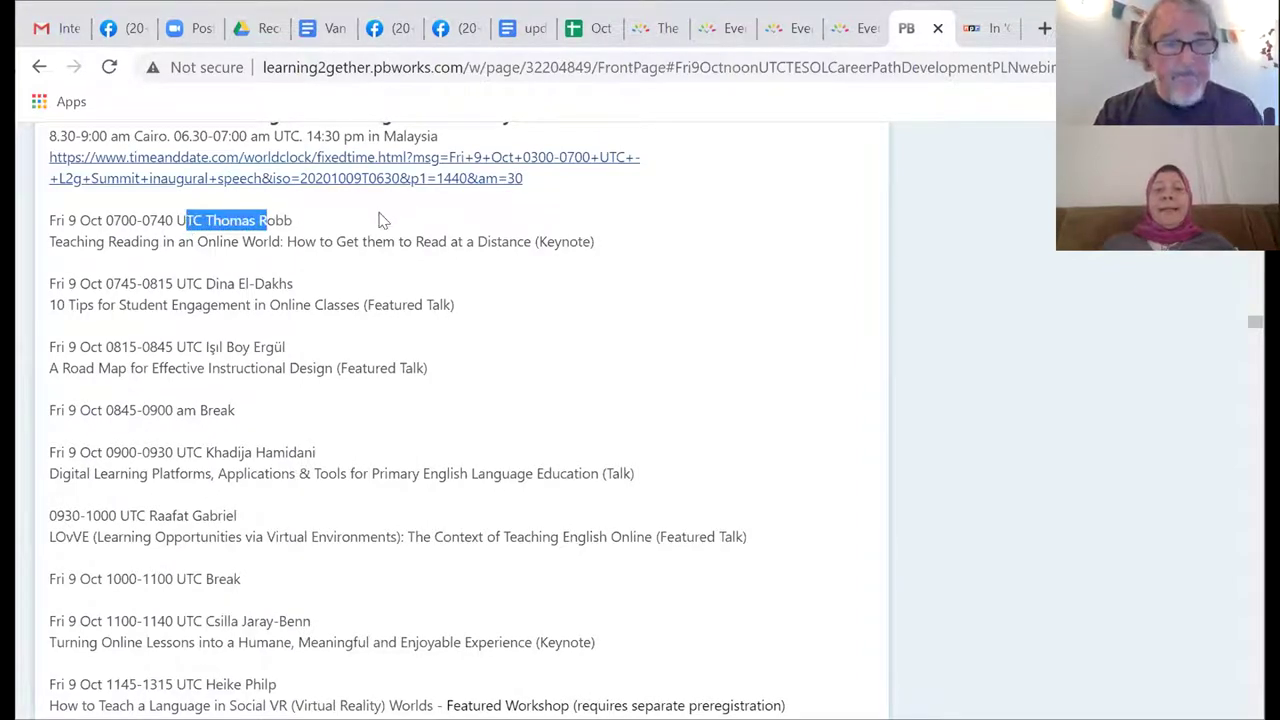
{"action": "scroll", "coordinate": [348, 222], "scroll_direction": "up", "scroll_amount": 1}
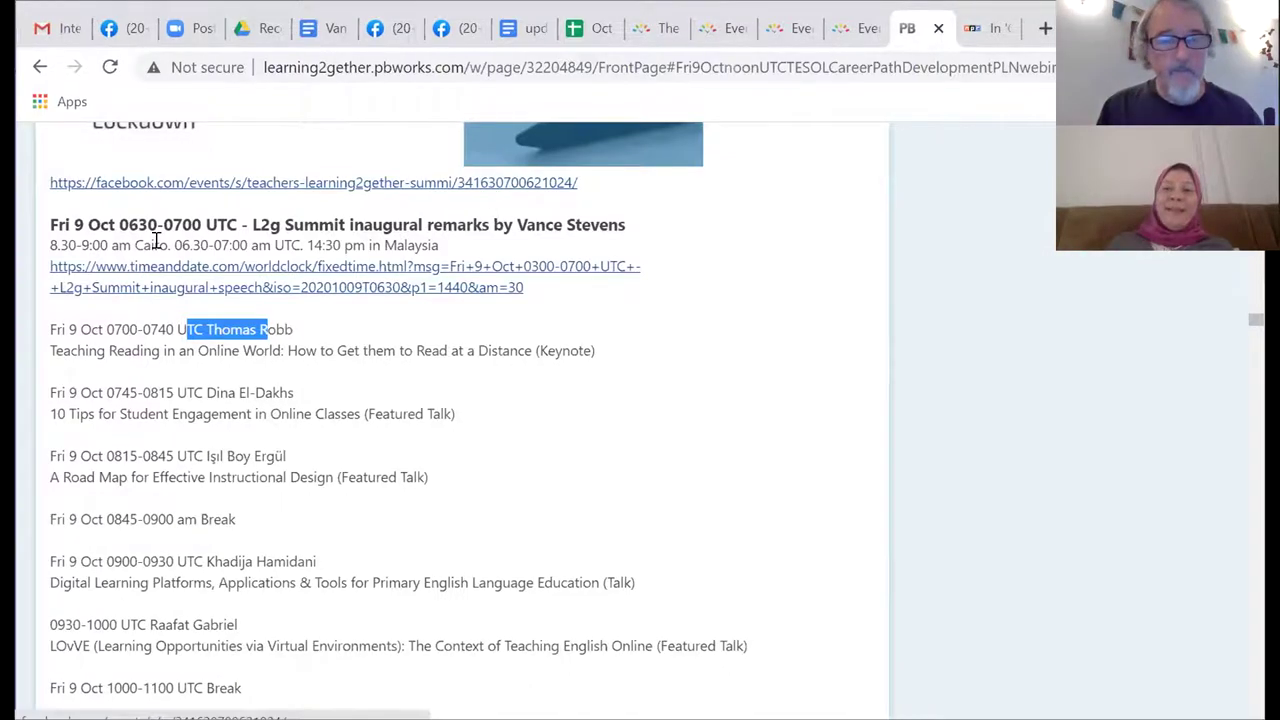
Switch to Google Drive, search for "zoom bom" and open the document "Zoom settings to prevent Zoom bombers".
{"action": "left_click", "coordinate": [273, 30]}
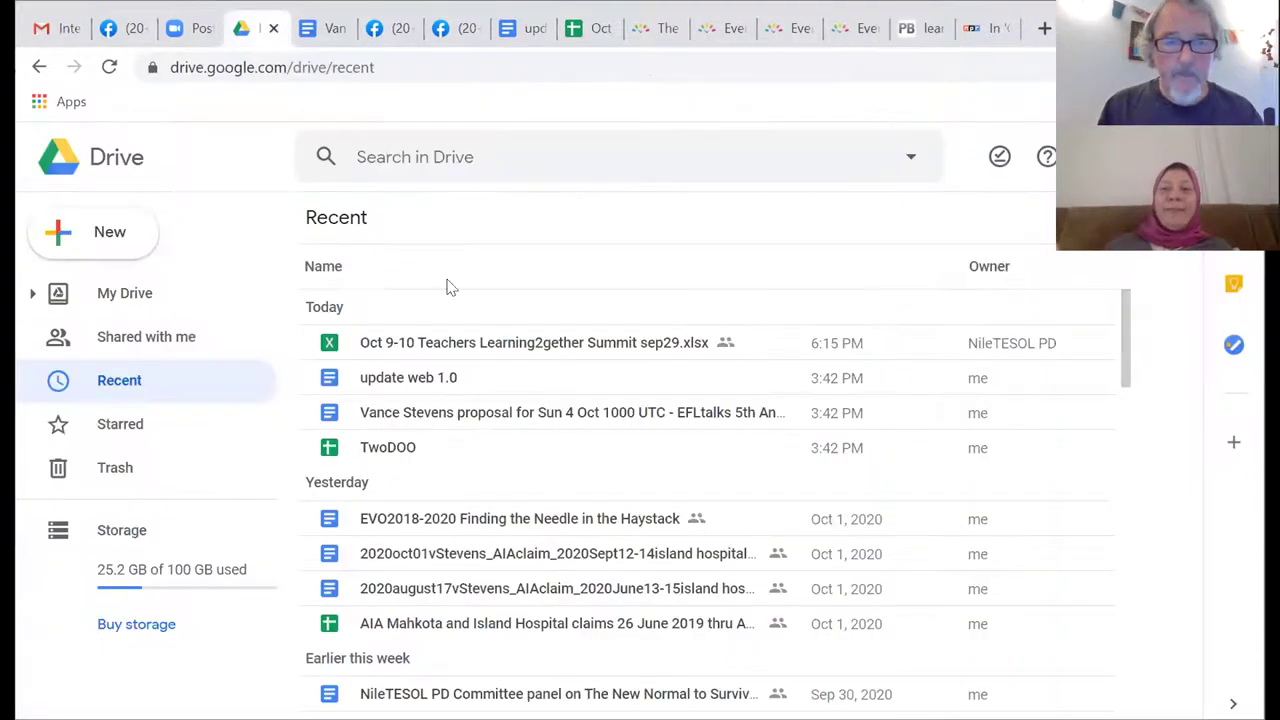
{"action": "left_click", "coordinate": [414, 157]}
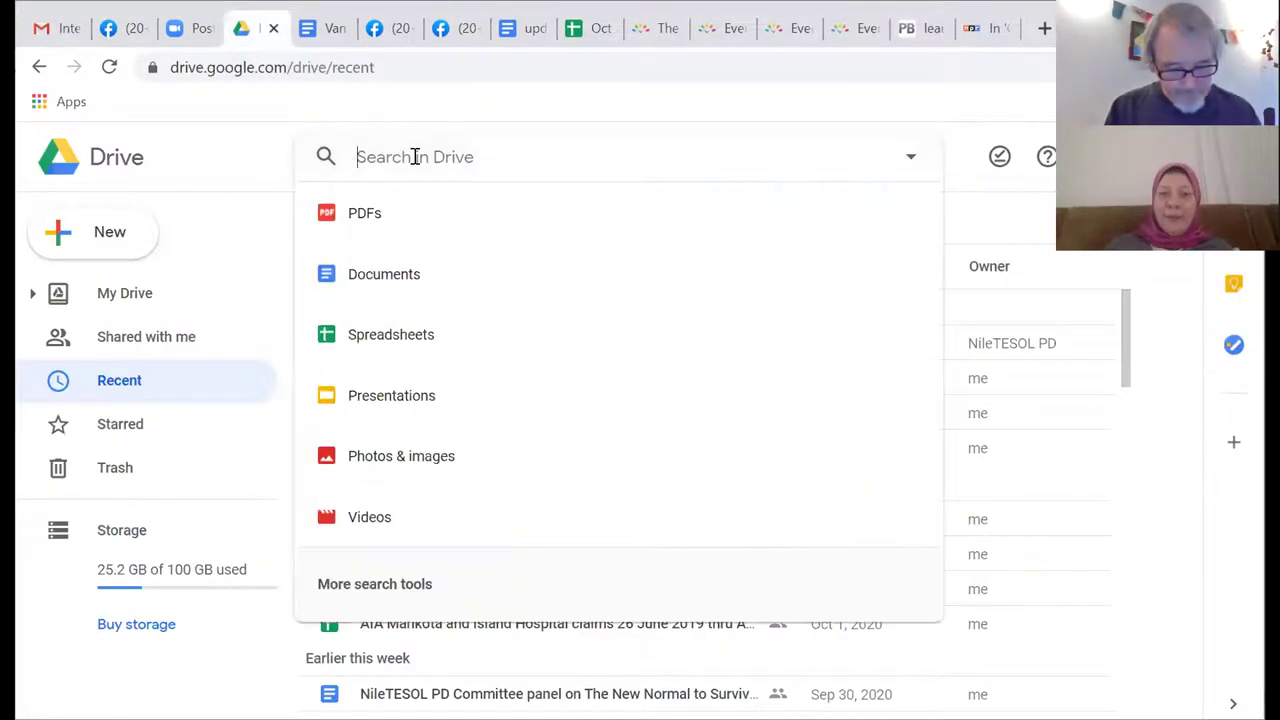
{"action": "type", "text": "zoom bom"}
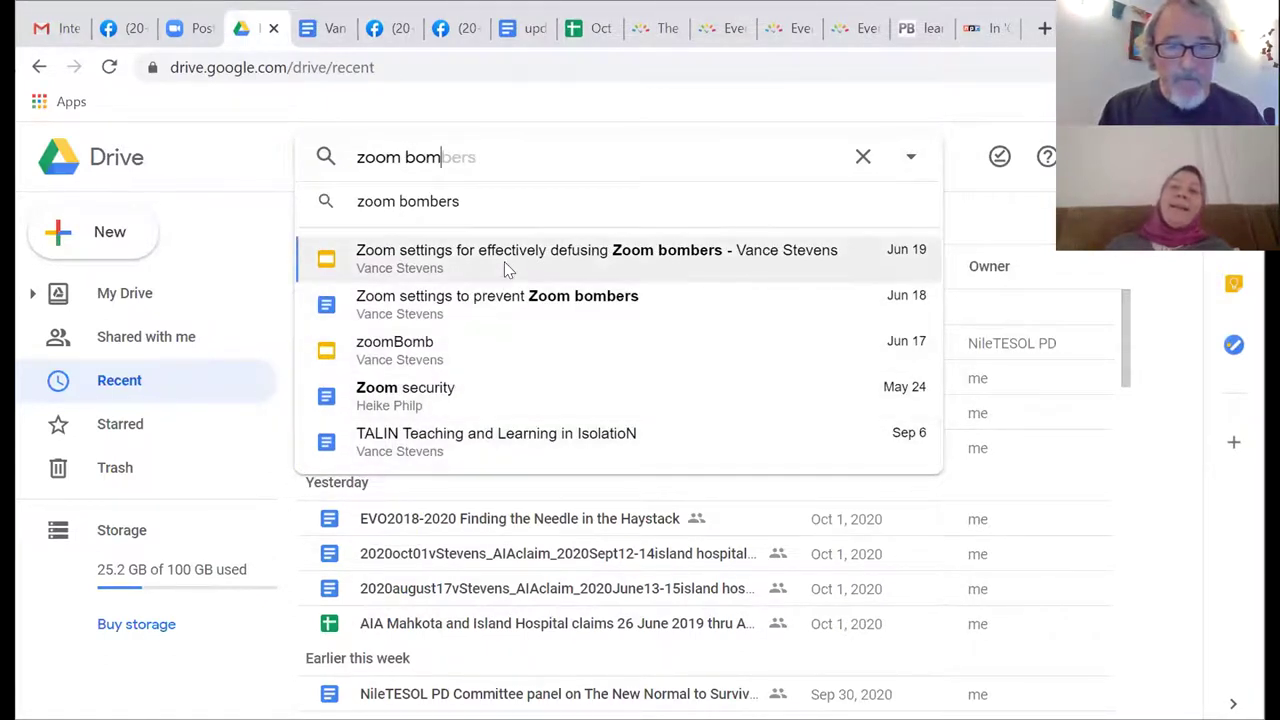
{"action": "left_click", "coordinate": [460, 312]}
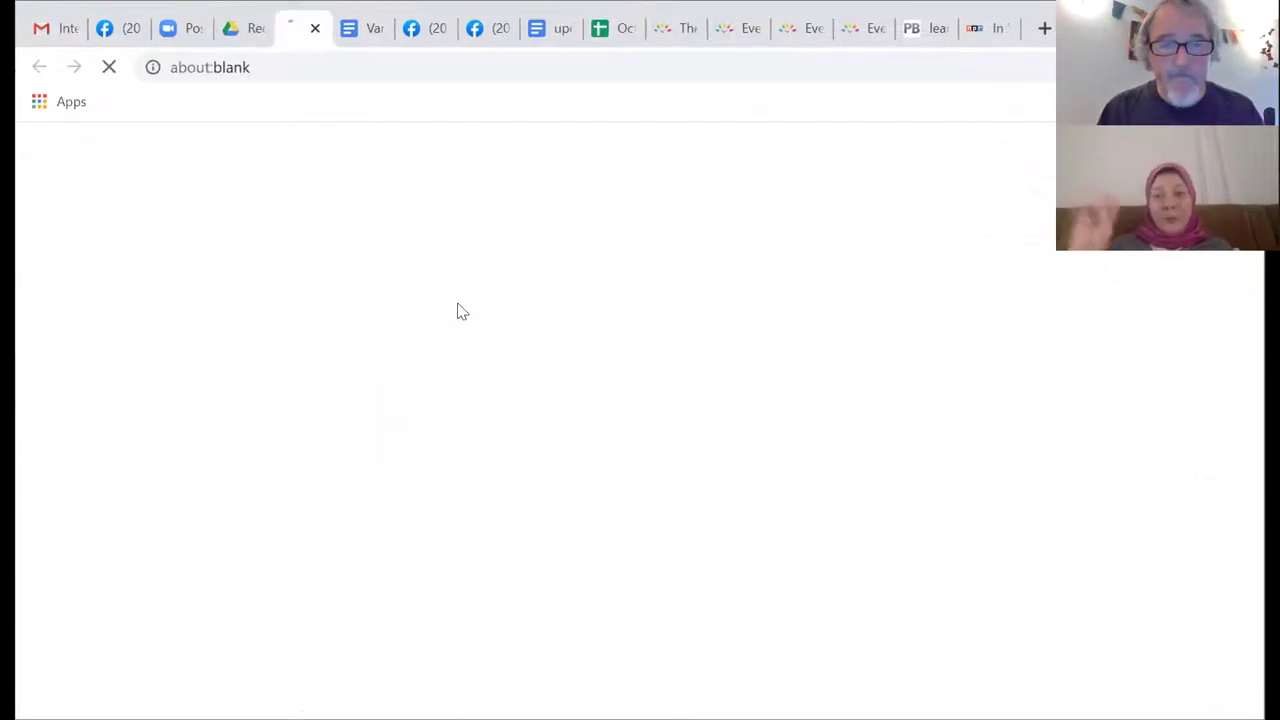
{"action": "left_click", "coordinate": [244, 40]}
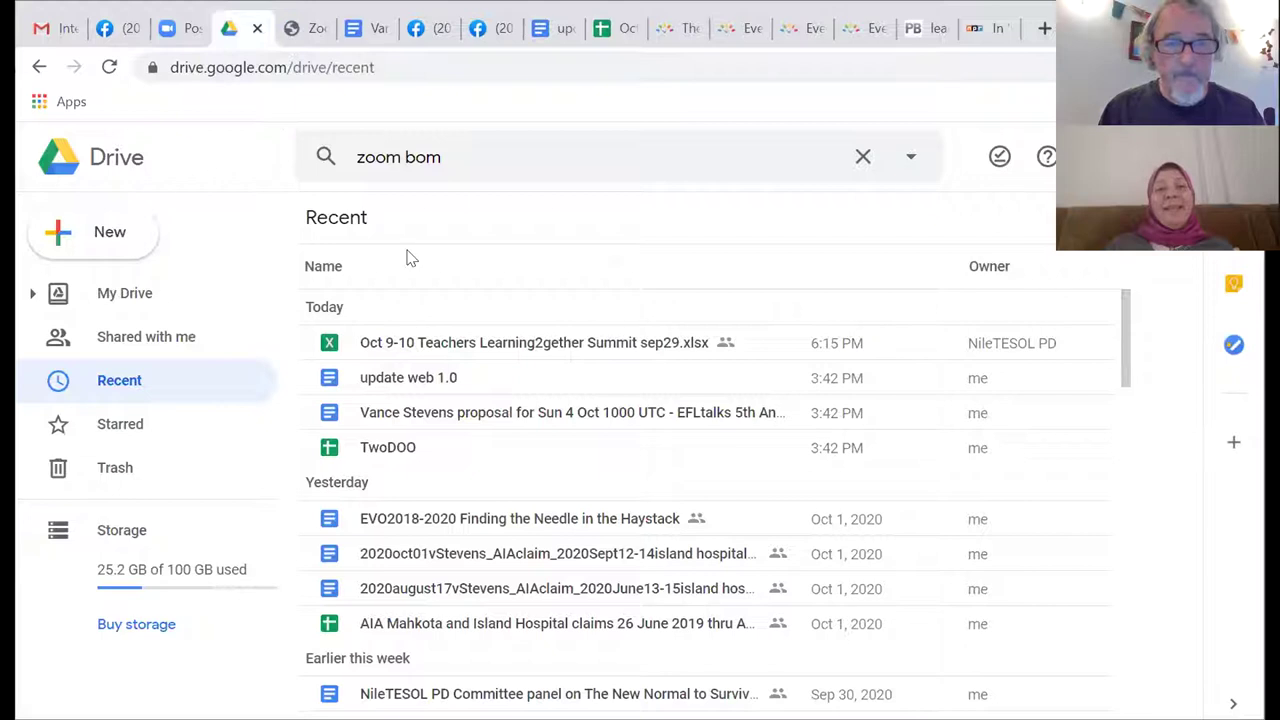
{"action": "left_click", "coordinate": [300, 28]}
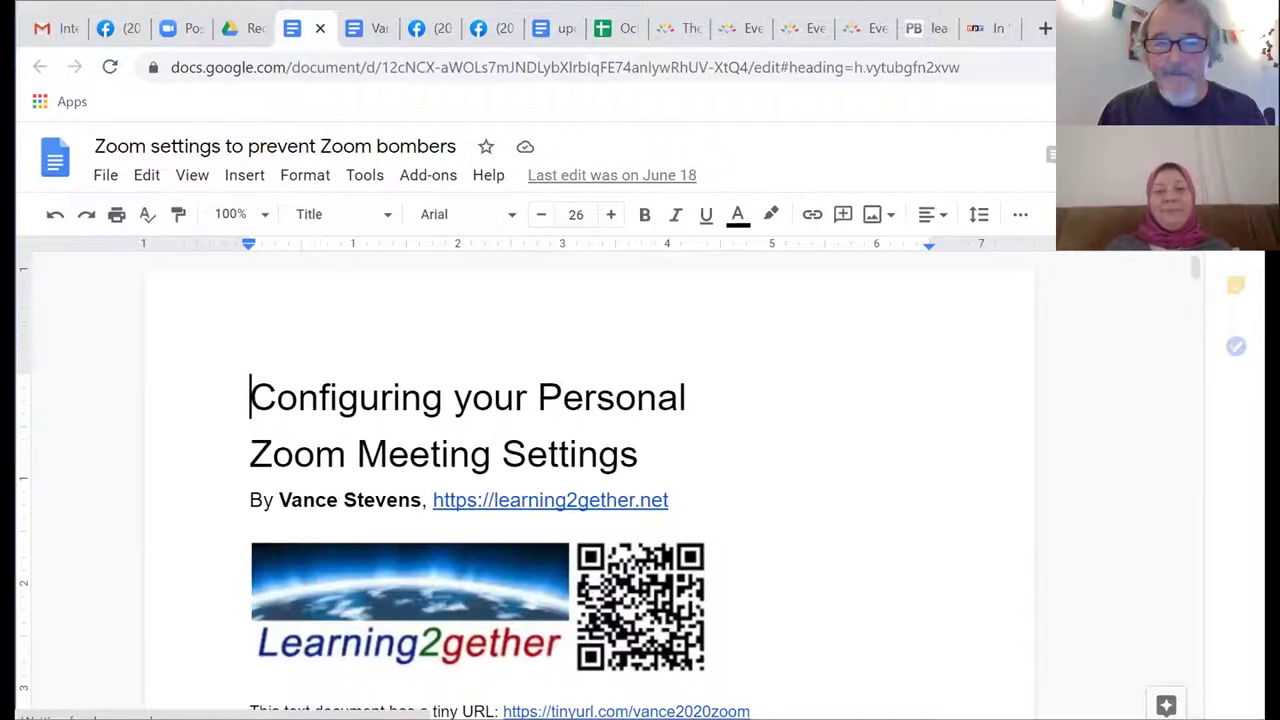
Copy the Zoom settings document's sharing link and close its sharing settings.
{"action": "left_click", "coordinate": [1022, 157]}
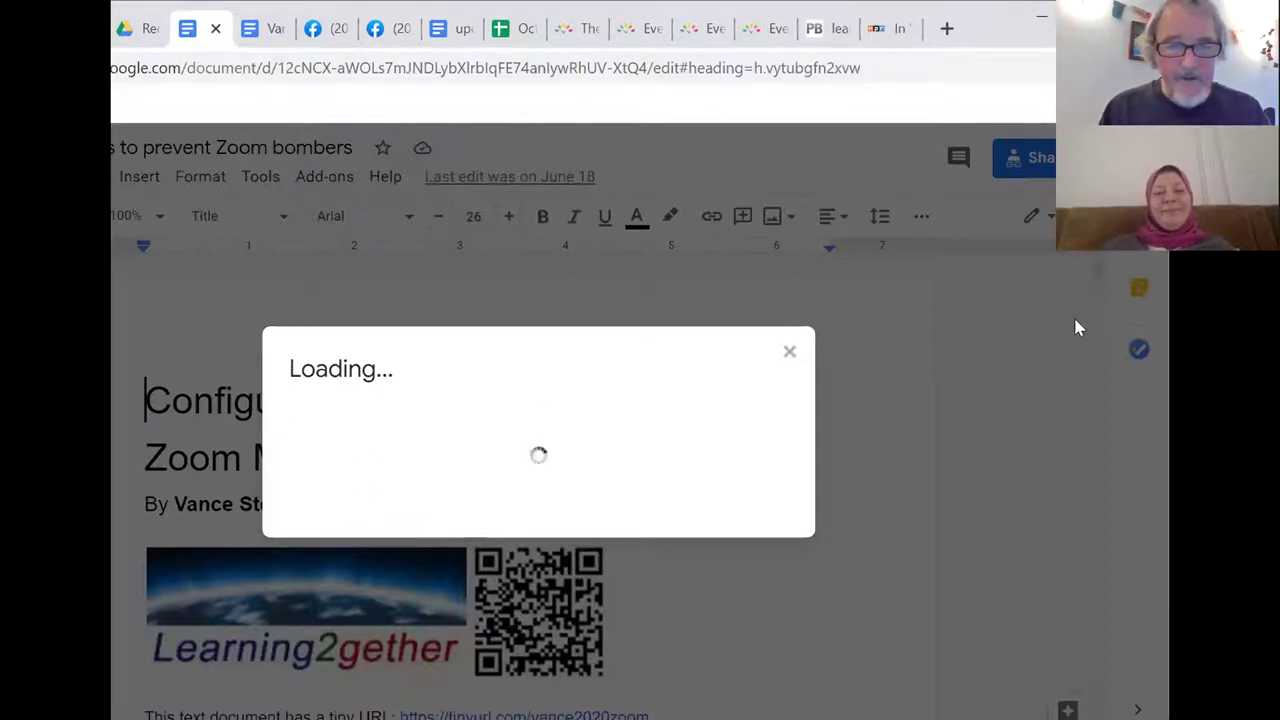
{"action": "left_click", "coordinate": [786, 353]}
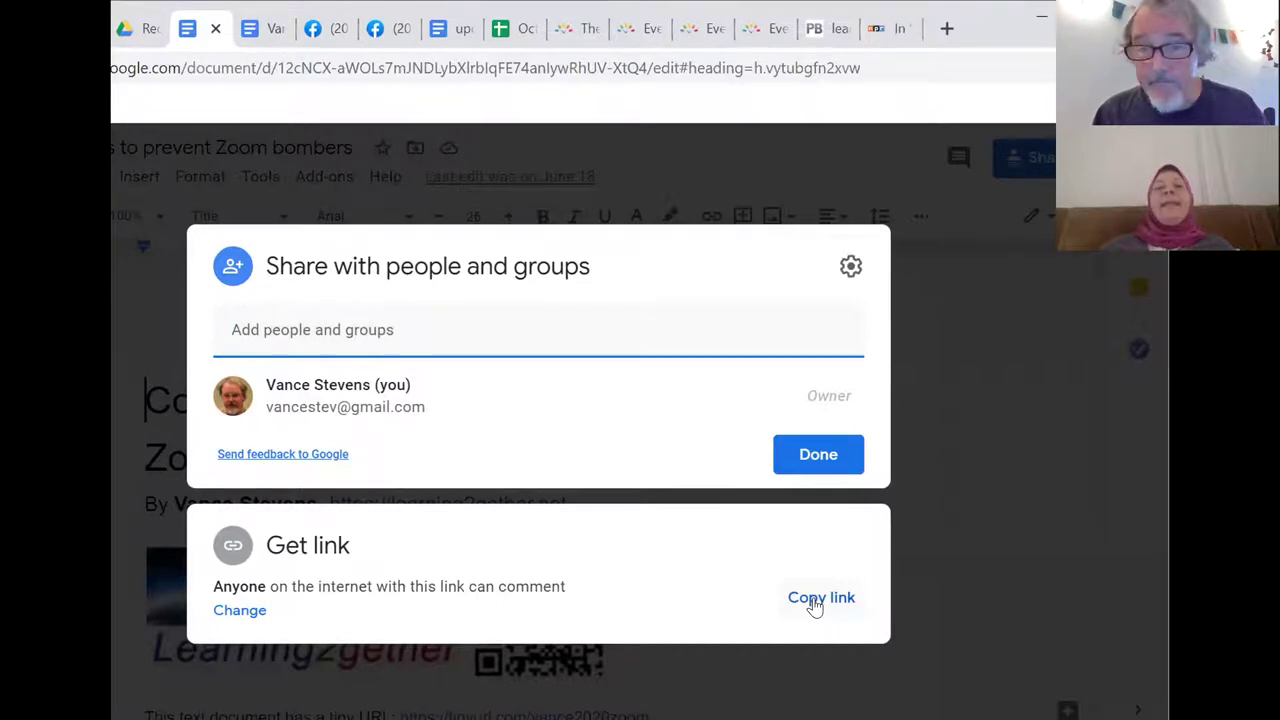
{"action": "left_click", "coordinate": [815, 603]}
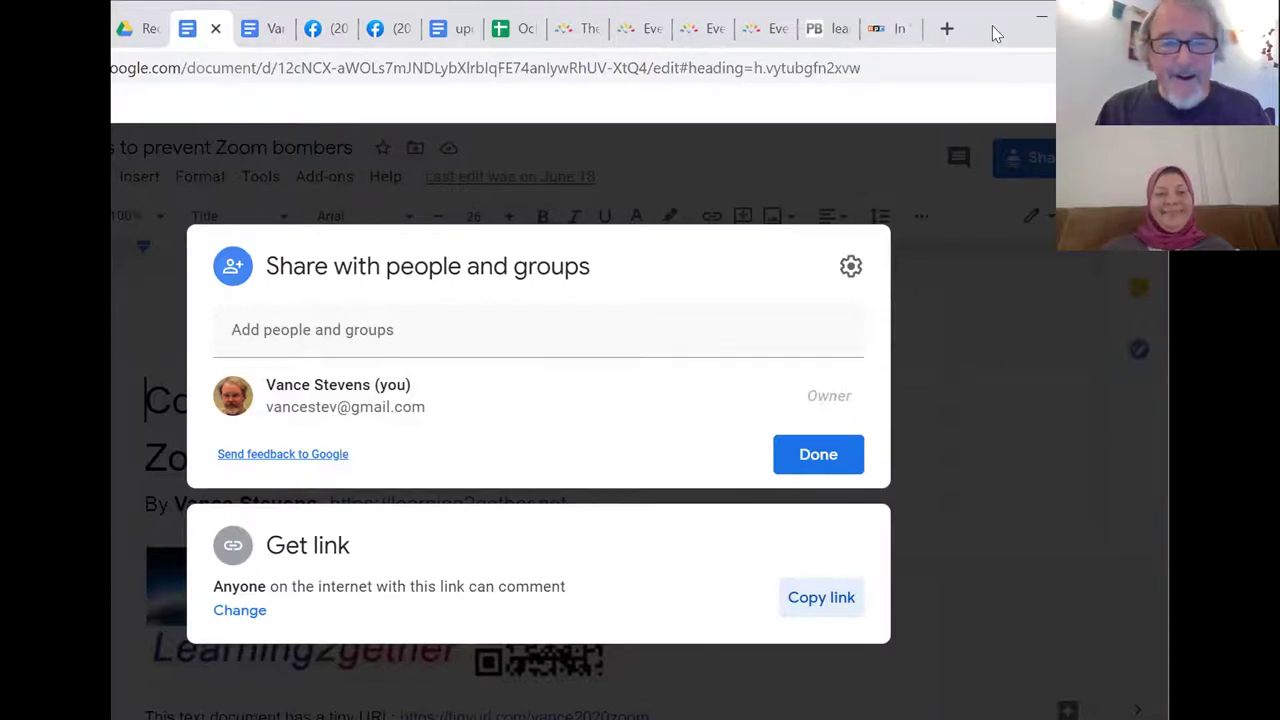
{"action": "left_click", "coordinate": [818, 456]}
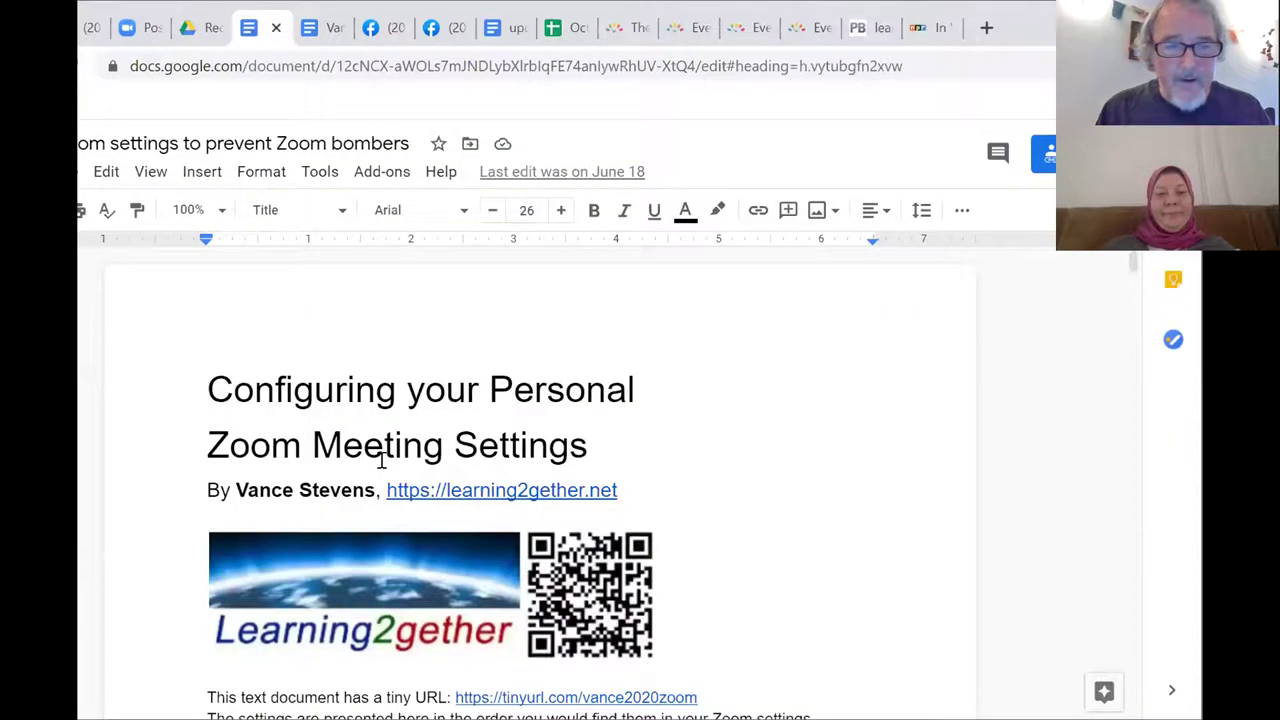
Look over the document's introduction, its tiny URL links and the Navigator list of Zoom settings topics.
{"action": "scroll", "coordinate": [381, 460], "scroll_direction": "down", "scroll_amount": 2}
{"action": "scroll", "coordinate": [381, 460], "scroll_direction": "up", "scroll_amount": 2}
{"action": "scroll", "coordinate": [380, 459], "scroll_direction": "down", "scroll_amount": 1}
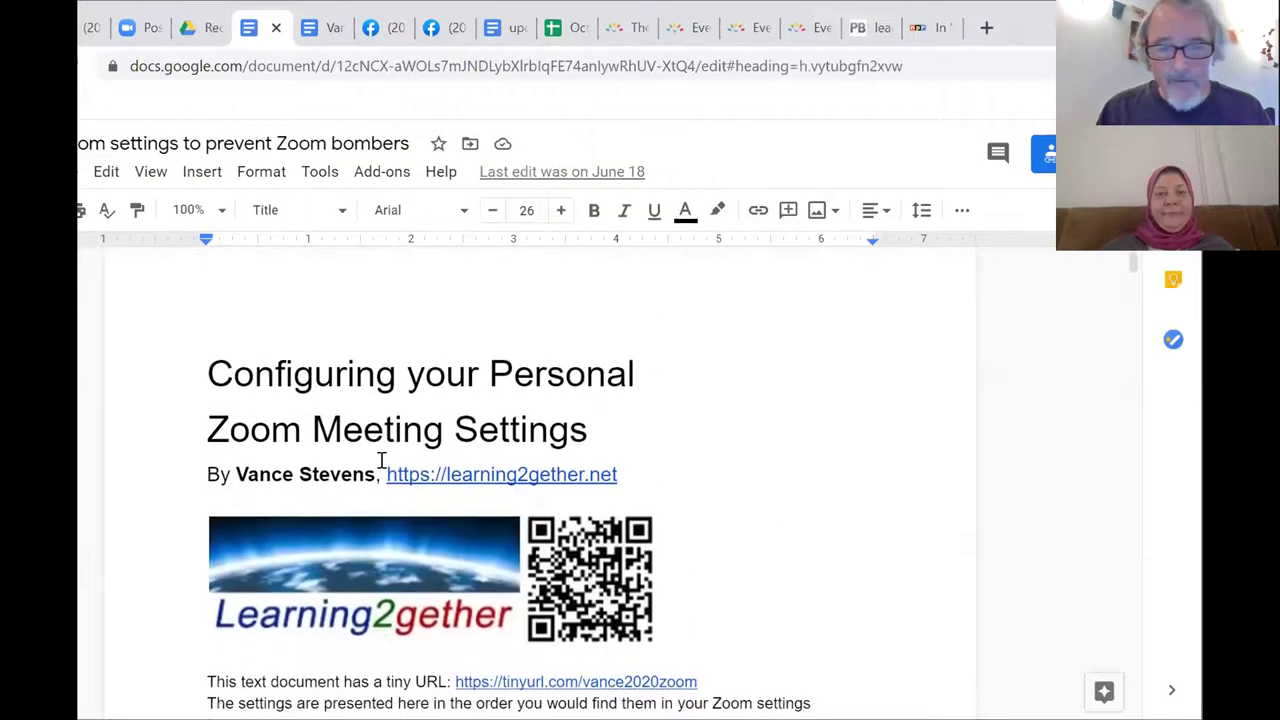
{"action": "scroll", "coordinate": [380, 459], "scroll_direction": "down", "scroll_amount": 6}
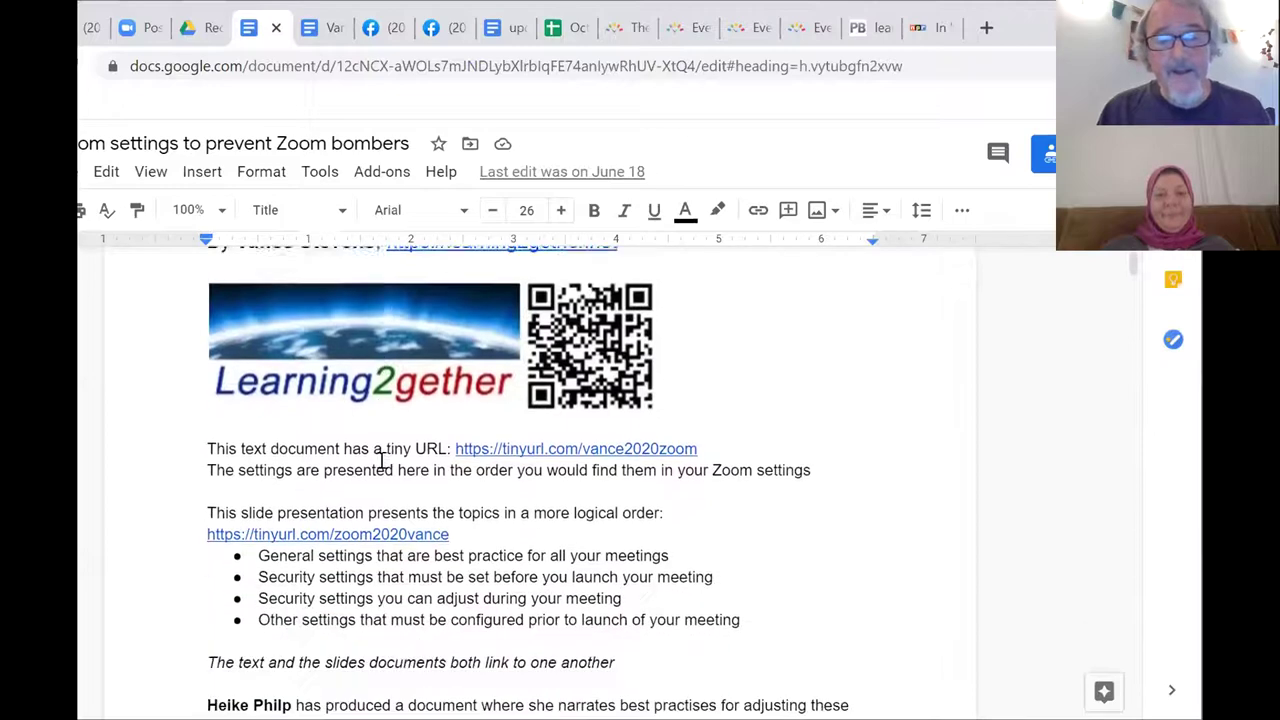
{"action": "scroll", "coordinate": [381, 460], "scroll_direction": "down", "scroll_amount": 15}
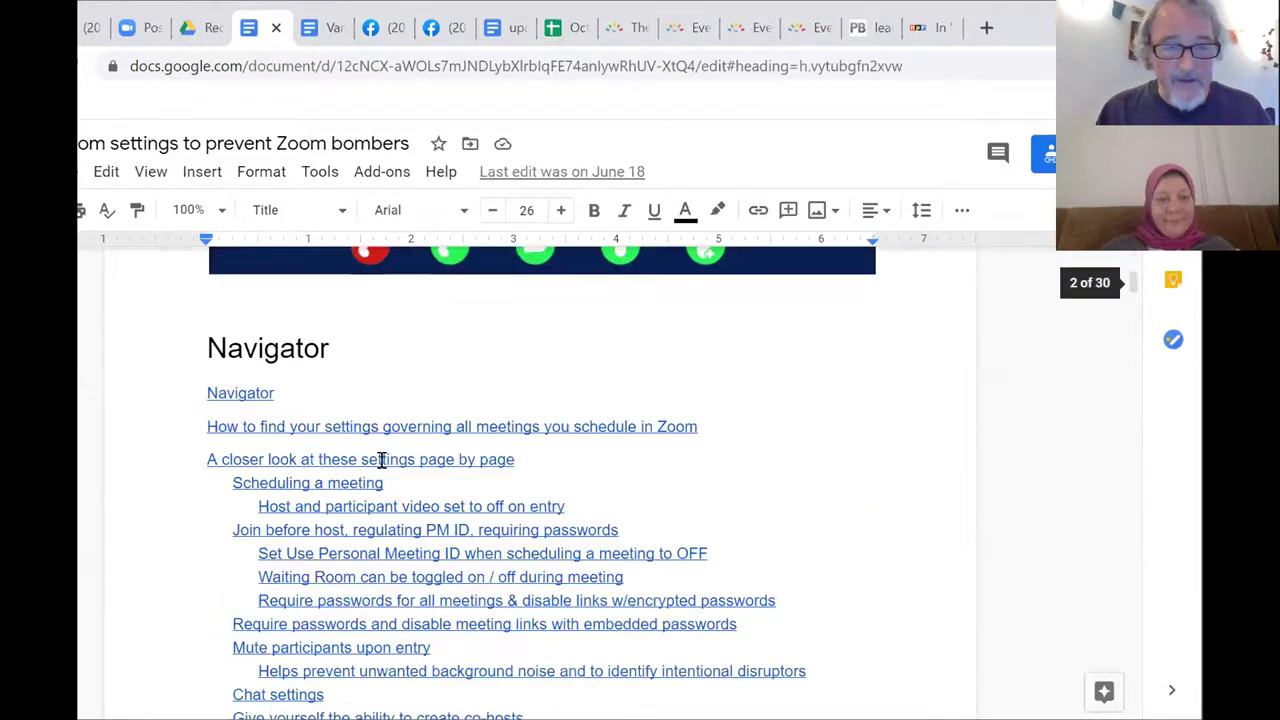
Examine the sections on finding your Zoom settings and on host video, participants video and audio when scheduling a meeting.
{"action": "scroll", "coordinate": [379, 460], "scroll_direction": "down", "scroll_amount": 5}
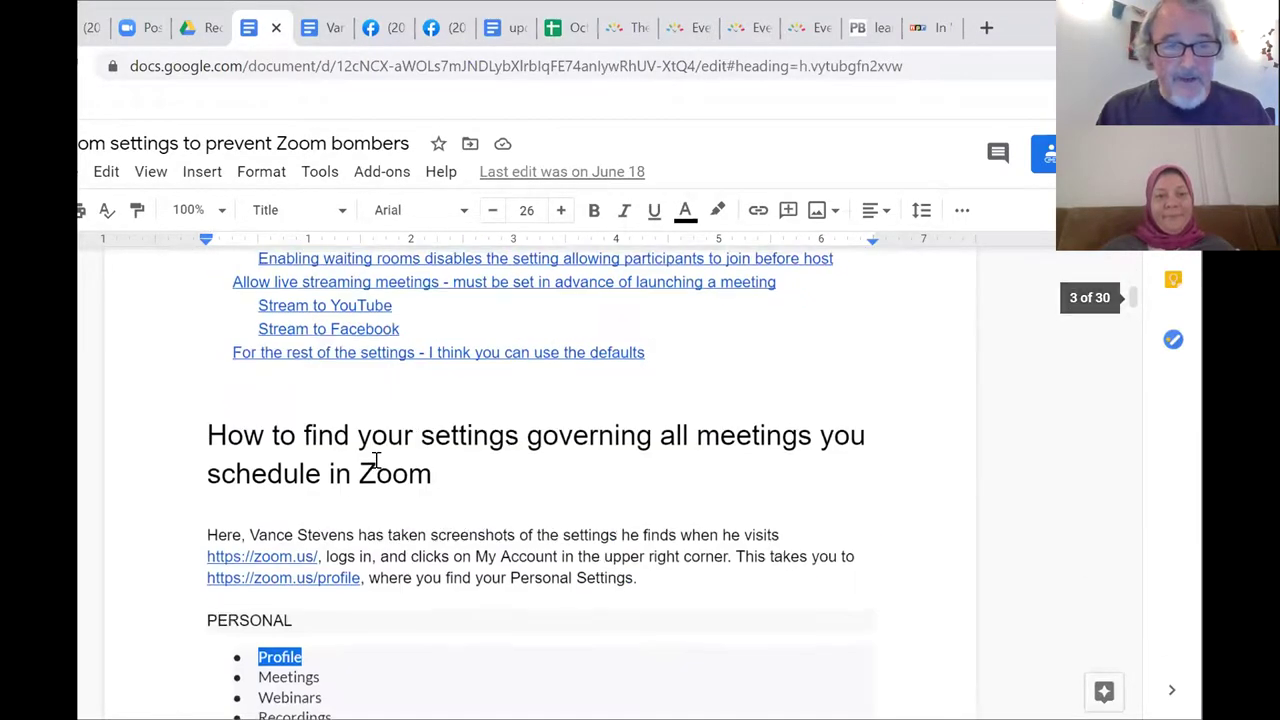
{"action": "scroll", "coordinate": [372, 460], "scroll_direction": "up", "scroll_amount": 1}
{"action": "scroll", "coordinate": [370, 459], "scroll_direction": "down", "scroll_amount": 2}
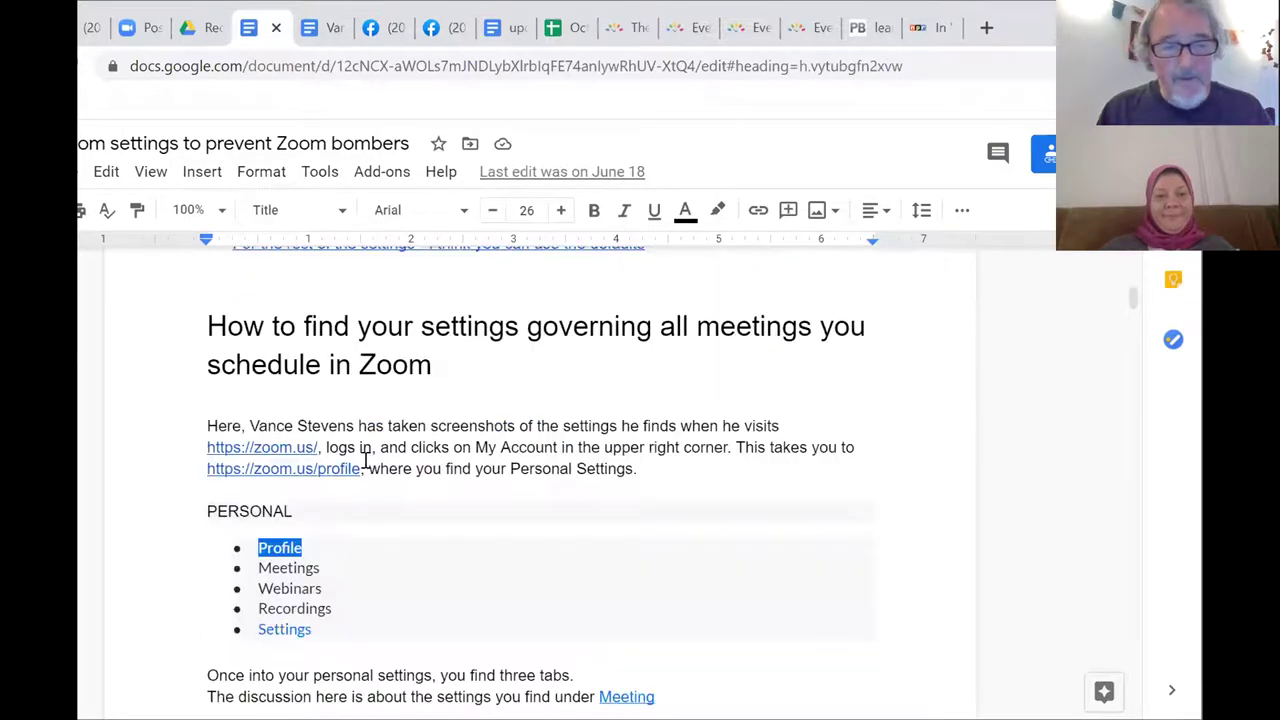
{"action": "scroll", "coordinate": [365, 458], "scroll_direction": "down", "scroll_amount": 1}
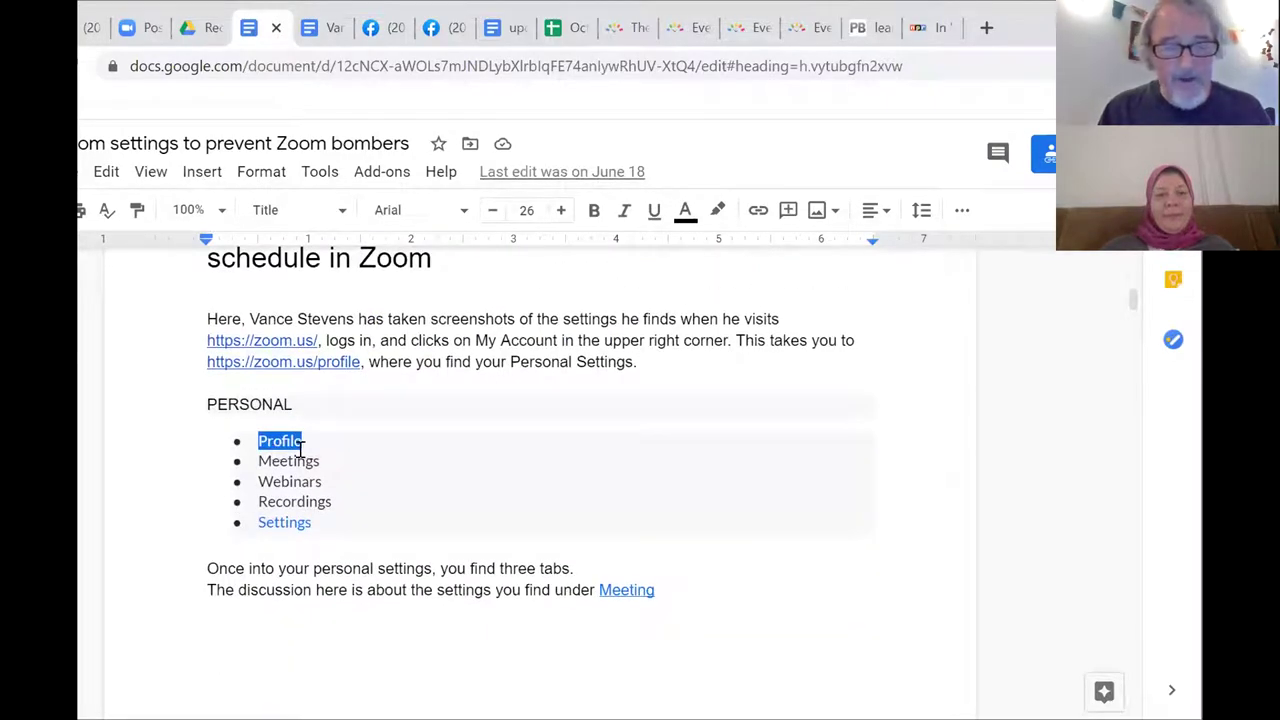
{"action": "scroll", "coordinate": [300, 450], "scroll_direction": "down", "scroll_amount": 1}
{"action": "scroll", "coordinate": [300, 450], "scroll_direction": "down", "scroll_amount": 9}
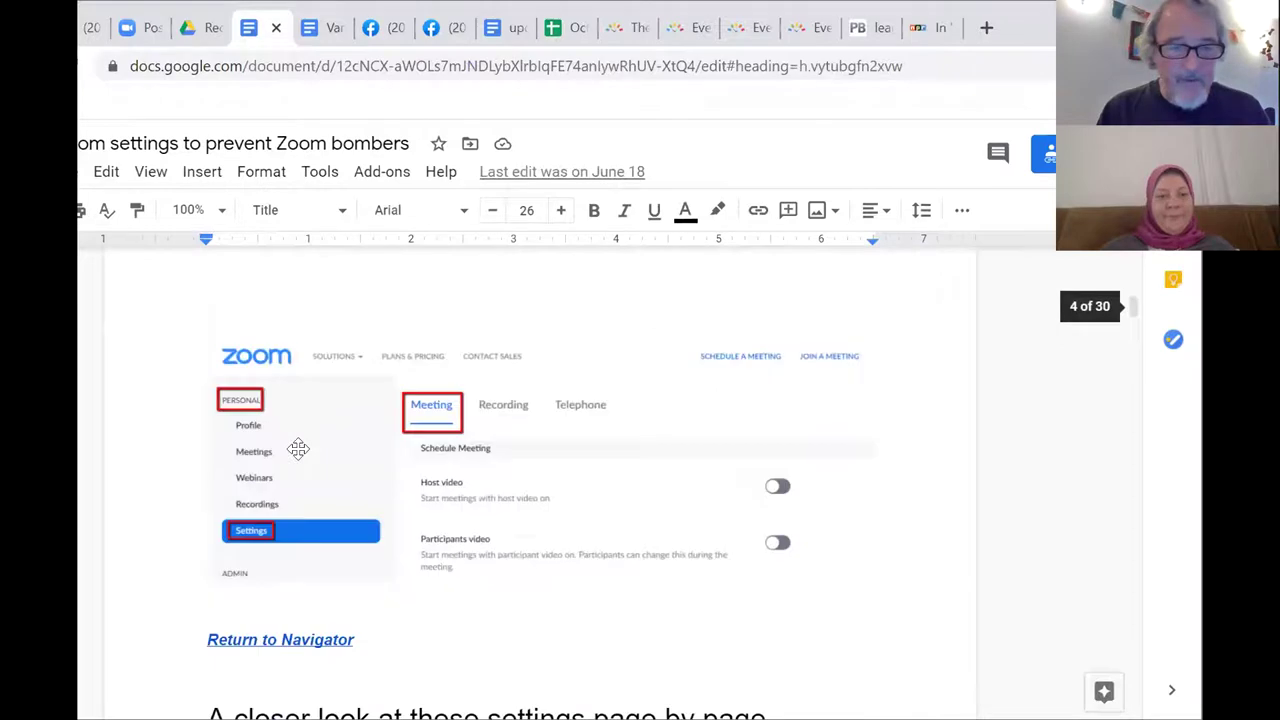
{"action": "scroll", "coordinate": [541, 462], "scroll_direction": "down", "scroll_amount": 10}
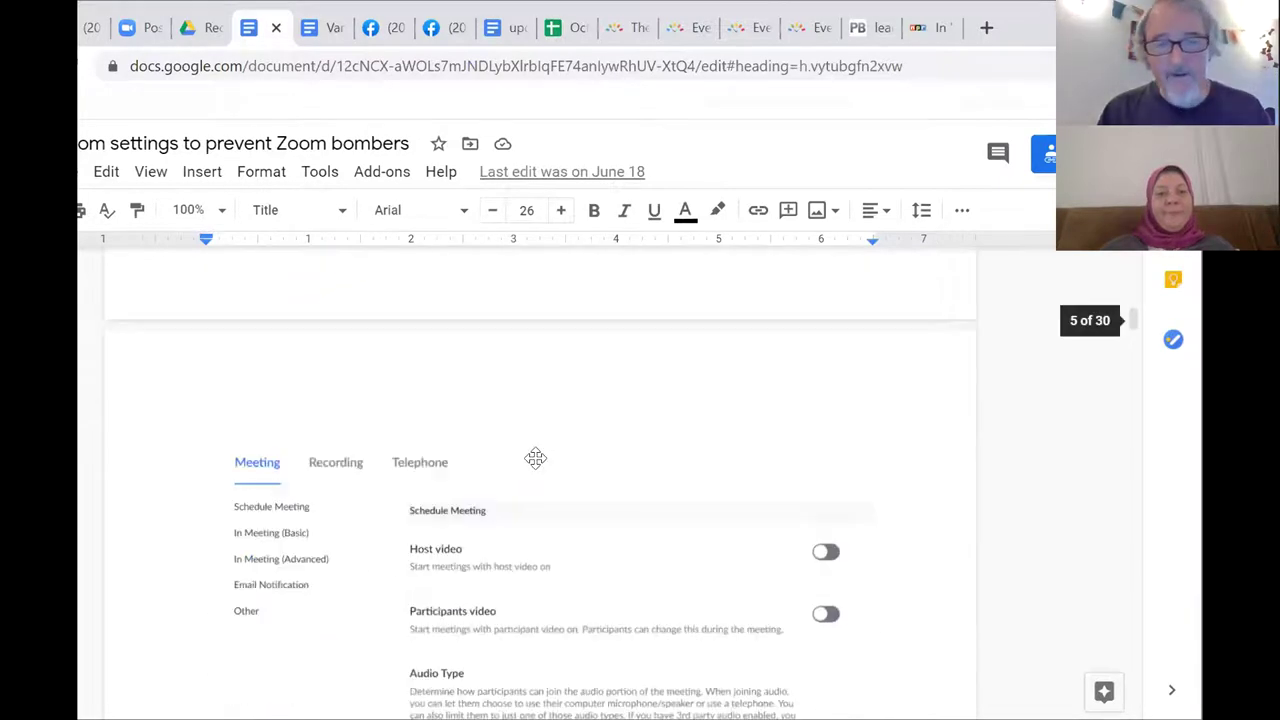
{"action": "scroll", "coordinate": [536, 460], "scroll_direction": "down", "scroll_amount": 1}
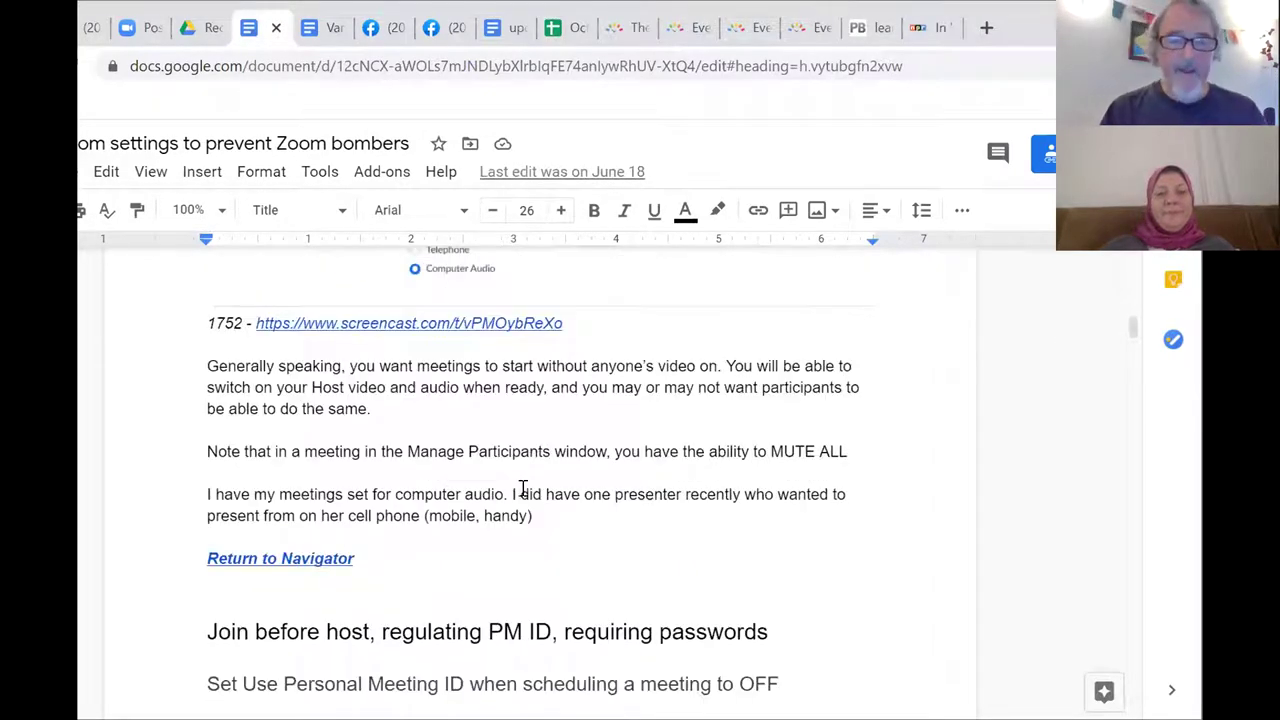